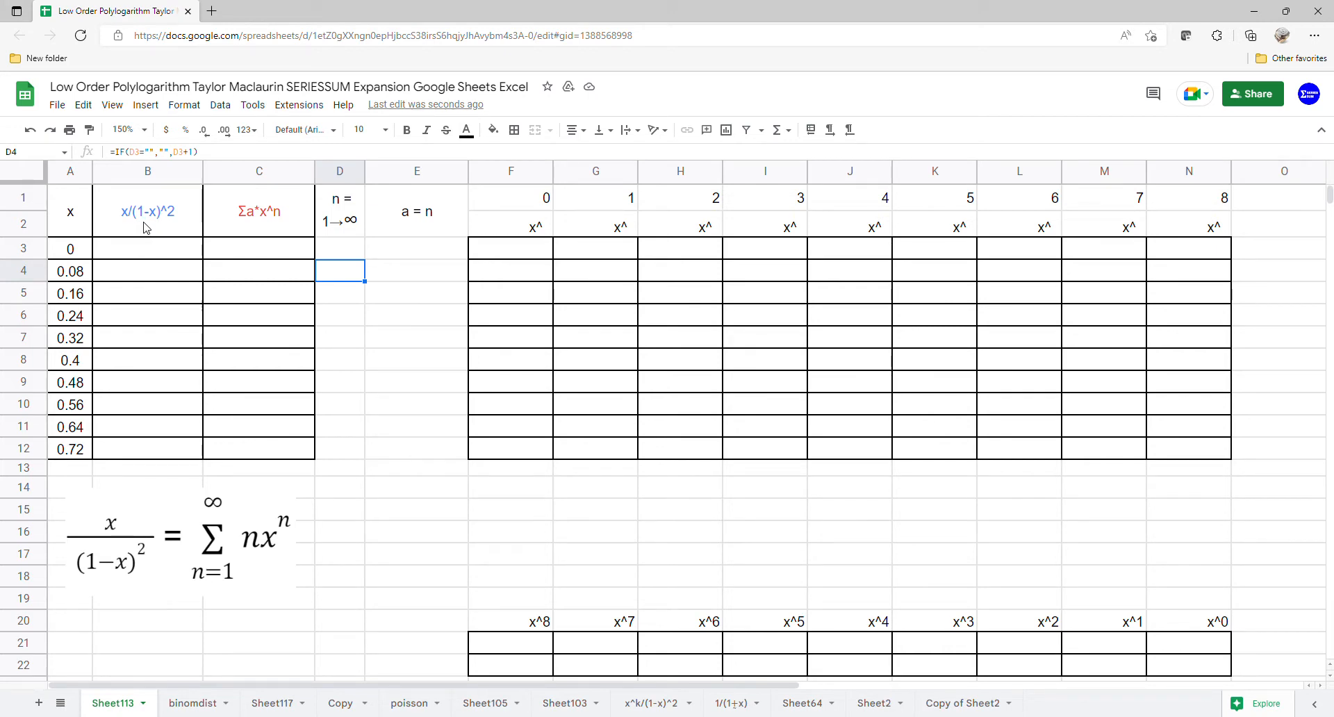
# - Fill the x/(1-x)^2 column from B3 with the formula =ARRAYFORMULA(A3:A12/(1-A3:A12)^2)
pyautogui.click(157, 253)
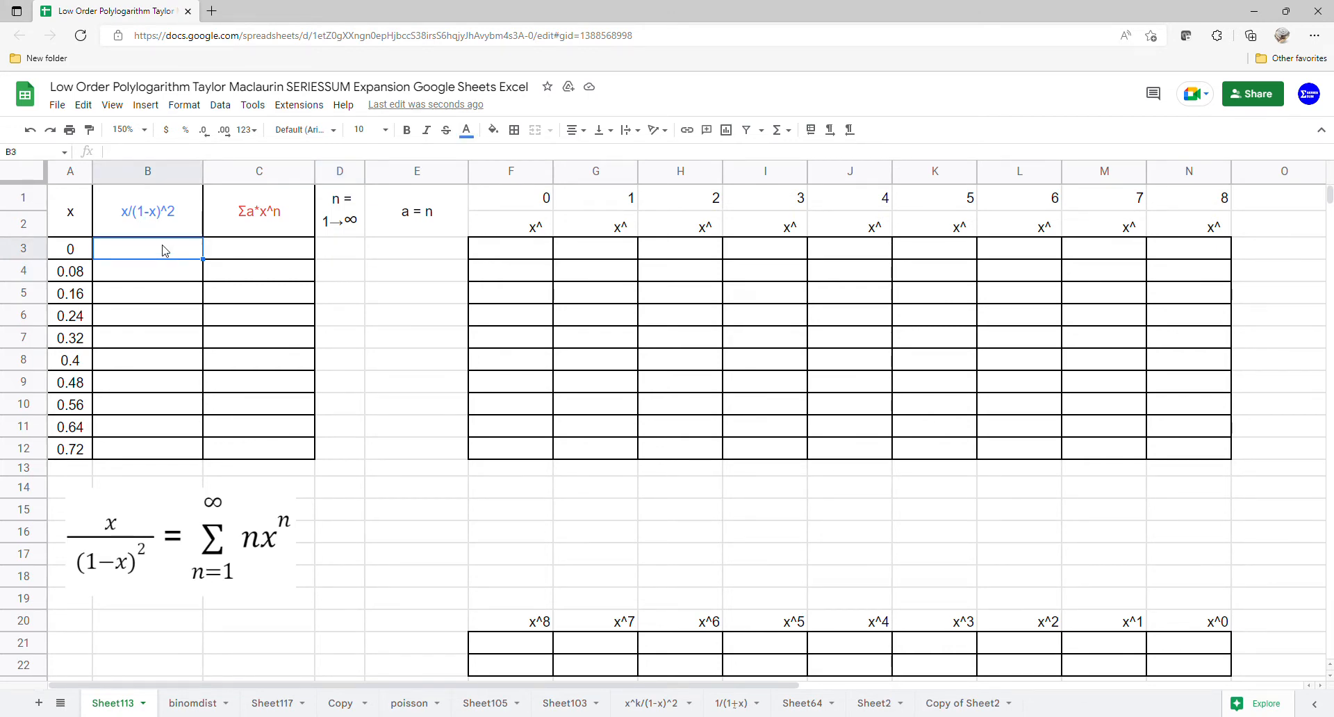
pyautogui.write('=arr')
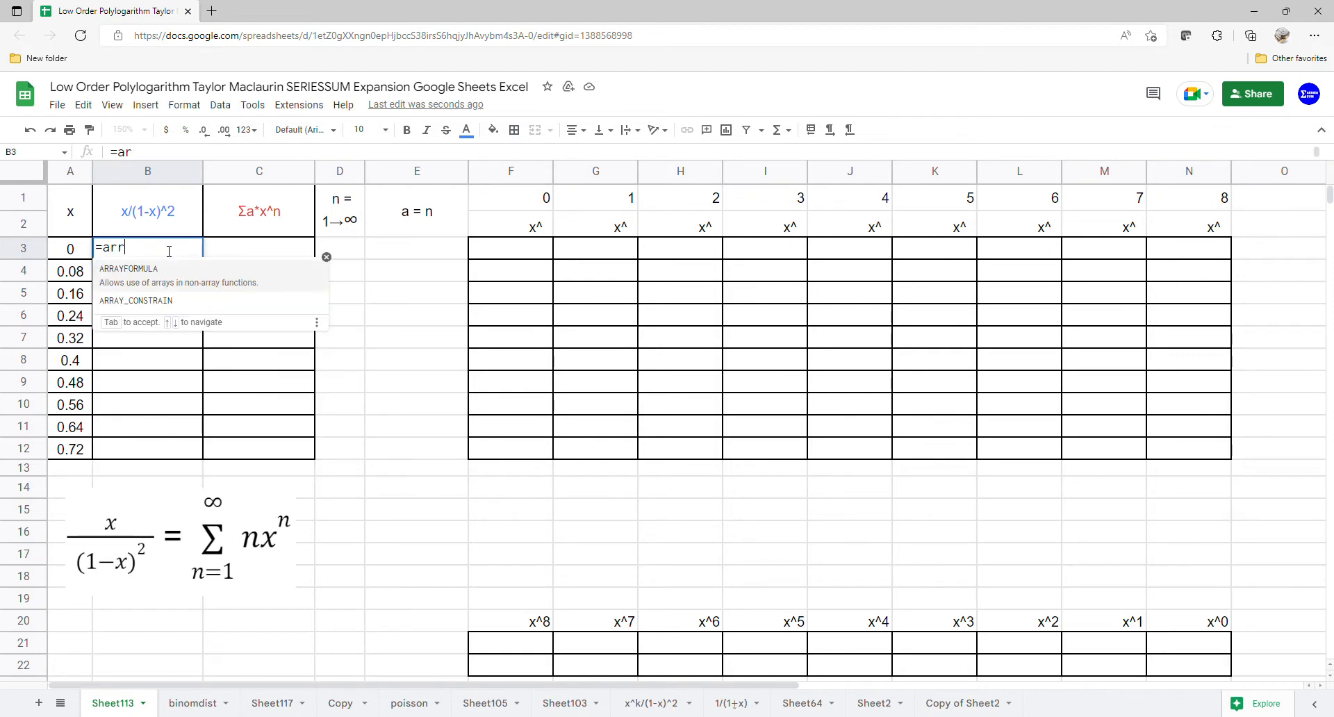
pyautogui.press('Tab')
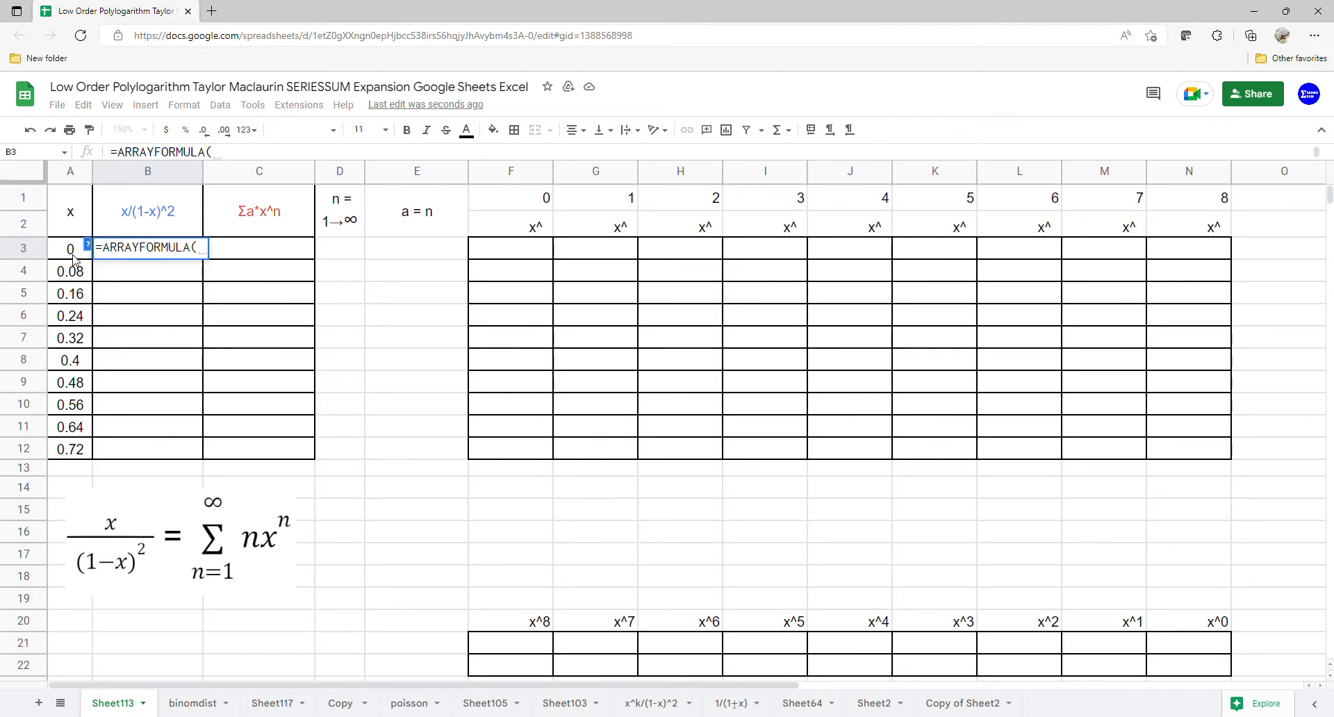
pyautogui.moveTo(75, 260); pyautogui.dragTo(66, 457)
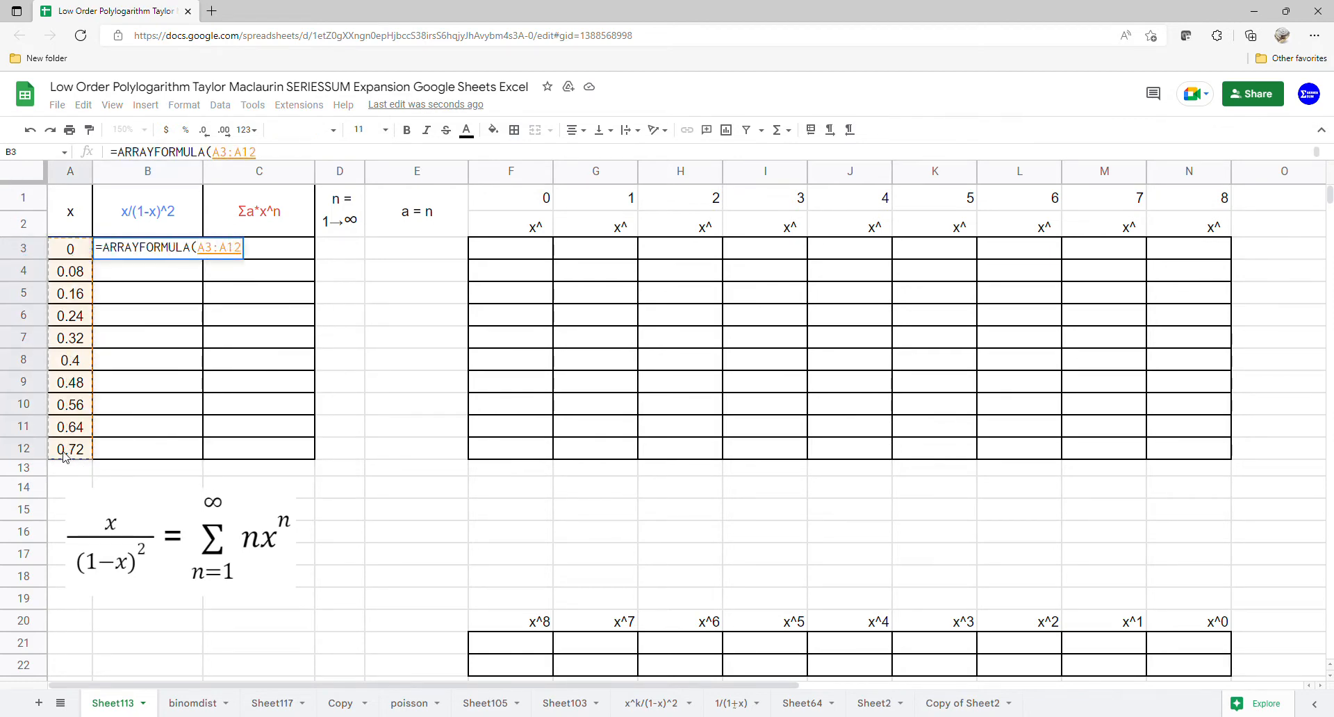
pyautogui.write('/(1-')
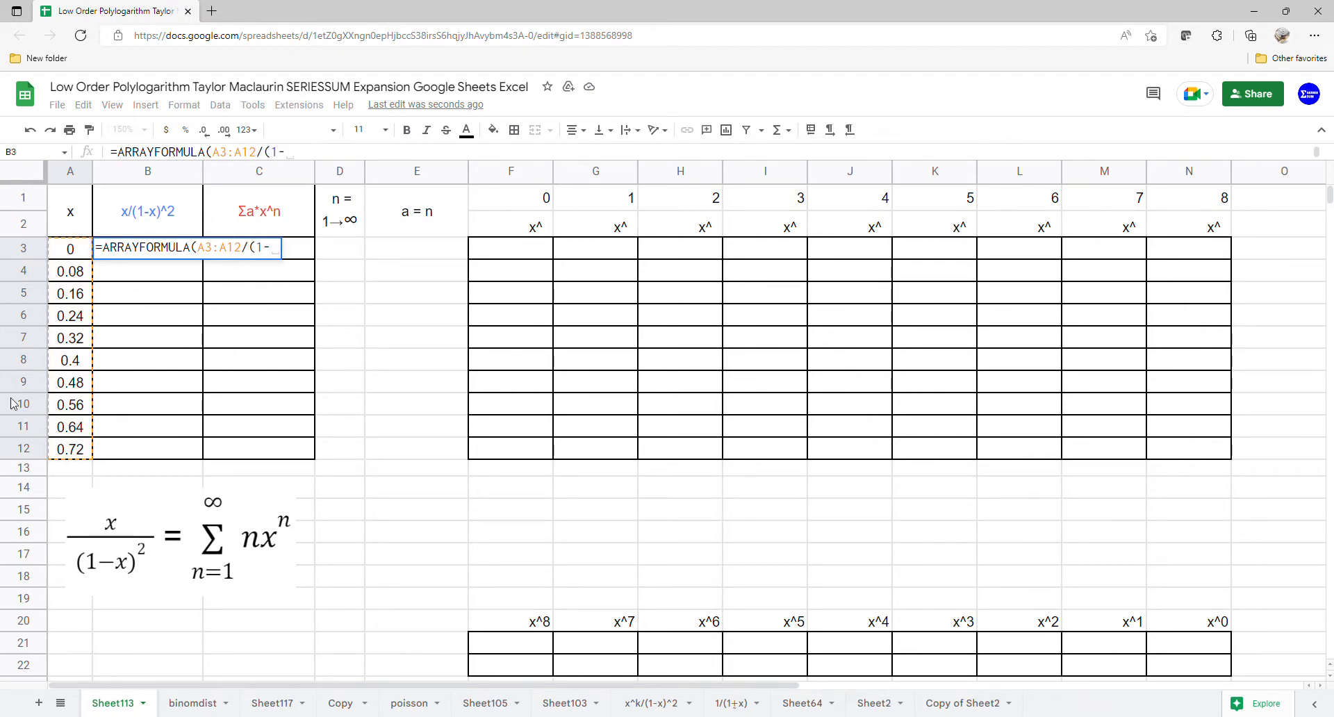
pyautogui.moveTo(80, 255); pyautogui.dragTo(66, 452)
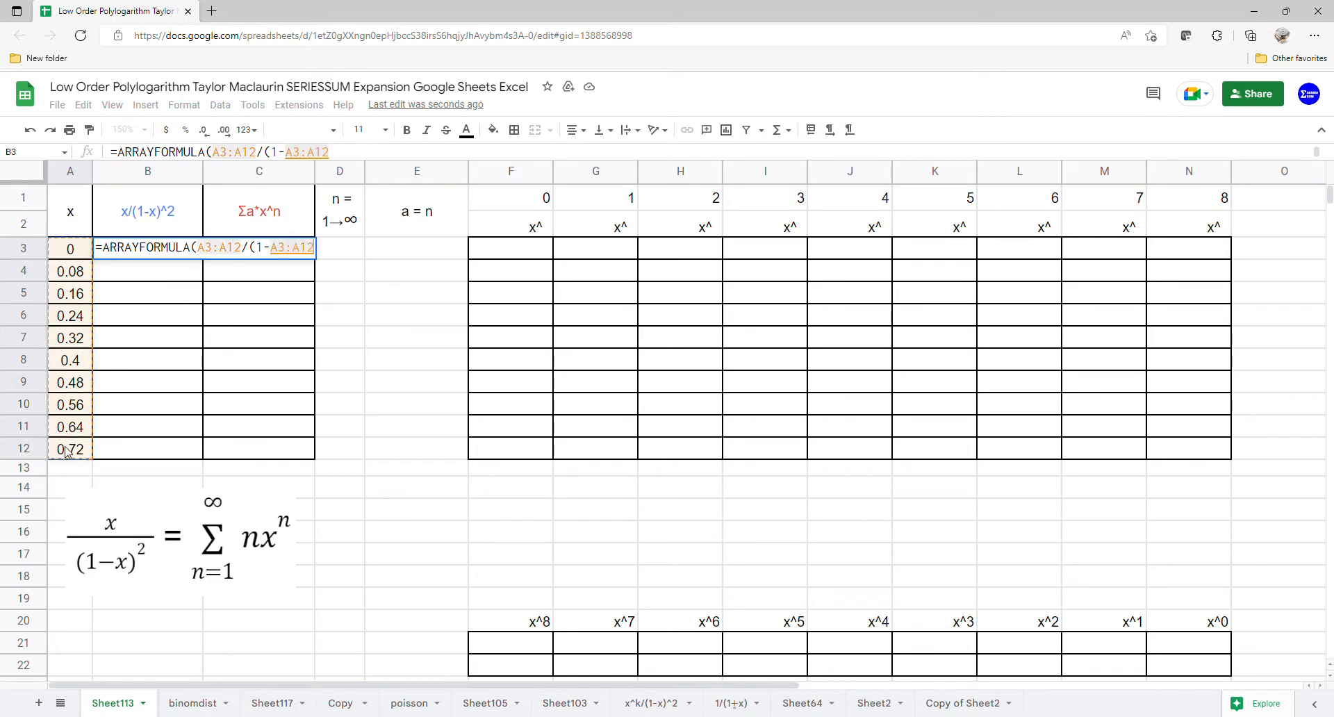
pyautogui.write(')^2')
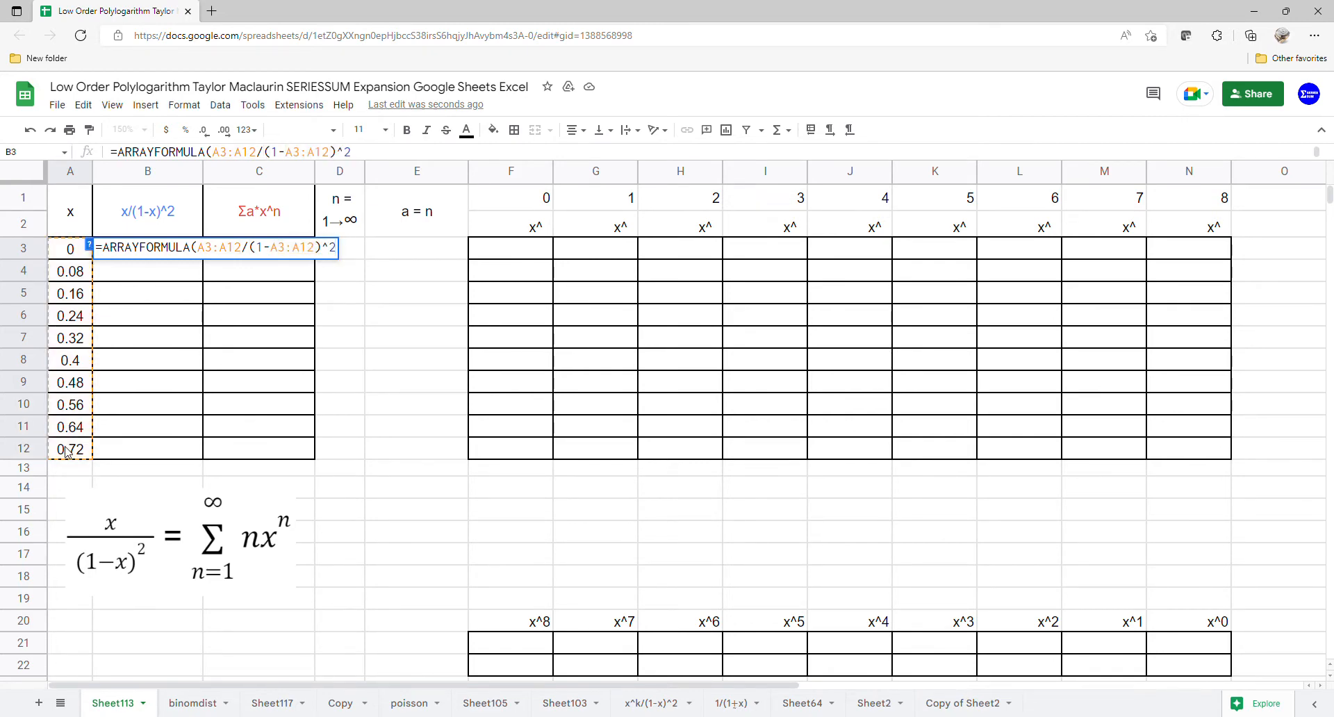
pyautogui.press('Return')
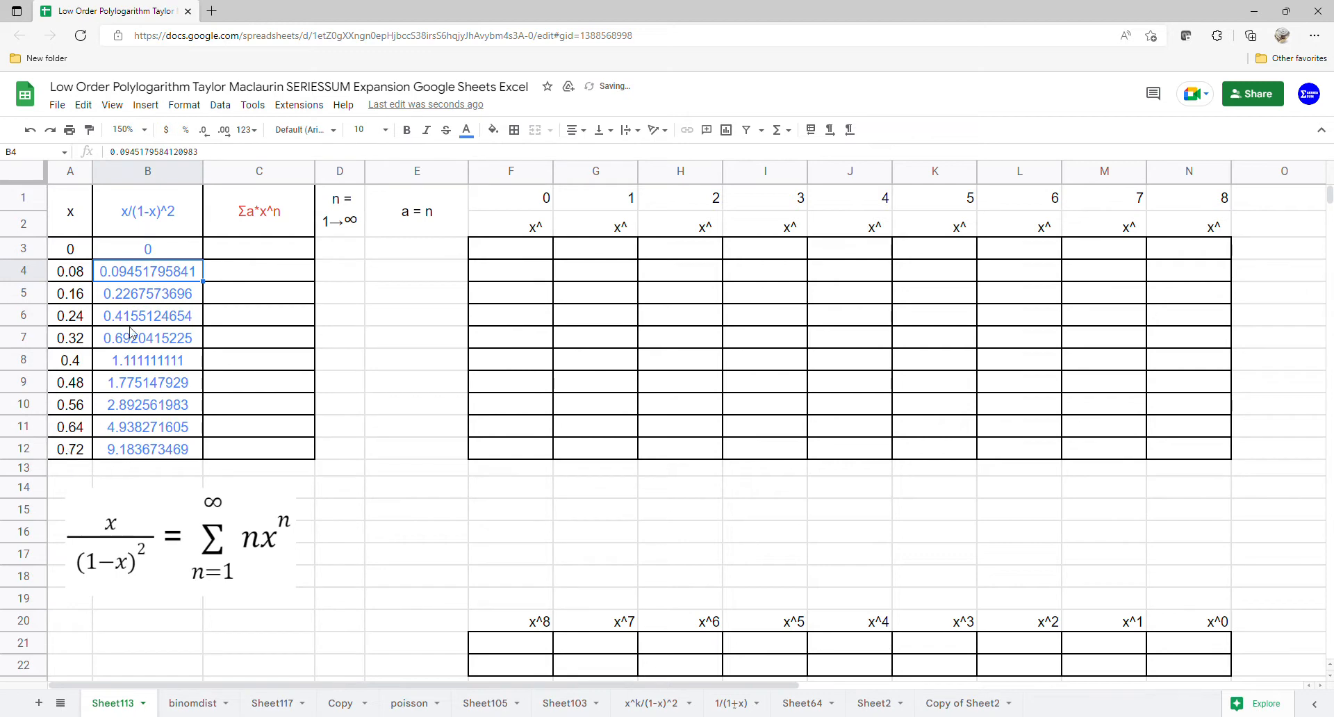
# - Insert a scatter chart based on the range A1:C12
pyautogui.moveTo(84, 233); pyautogui.dragTo(254, 449)
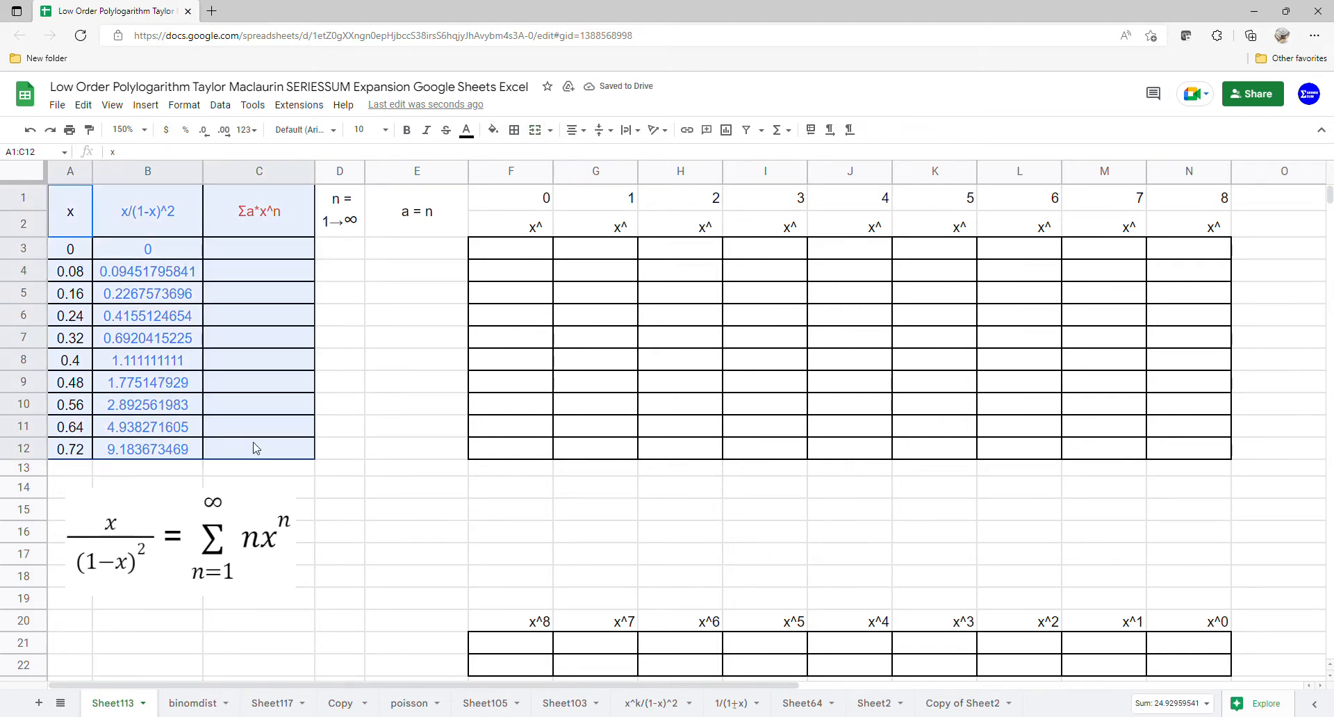
pyautogui.click(145, 105)
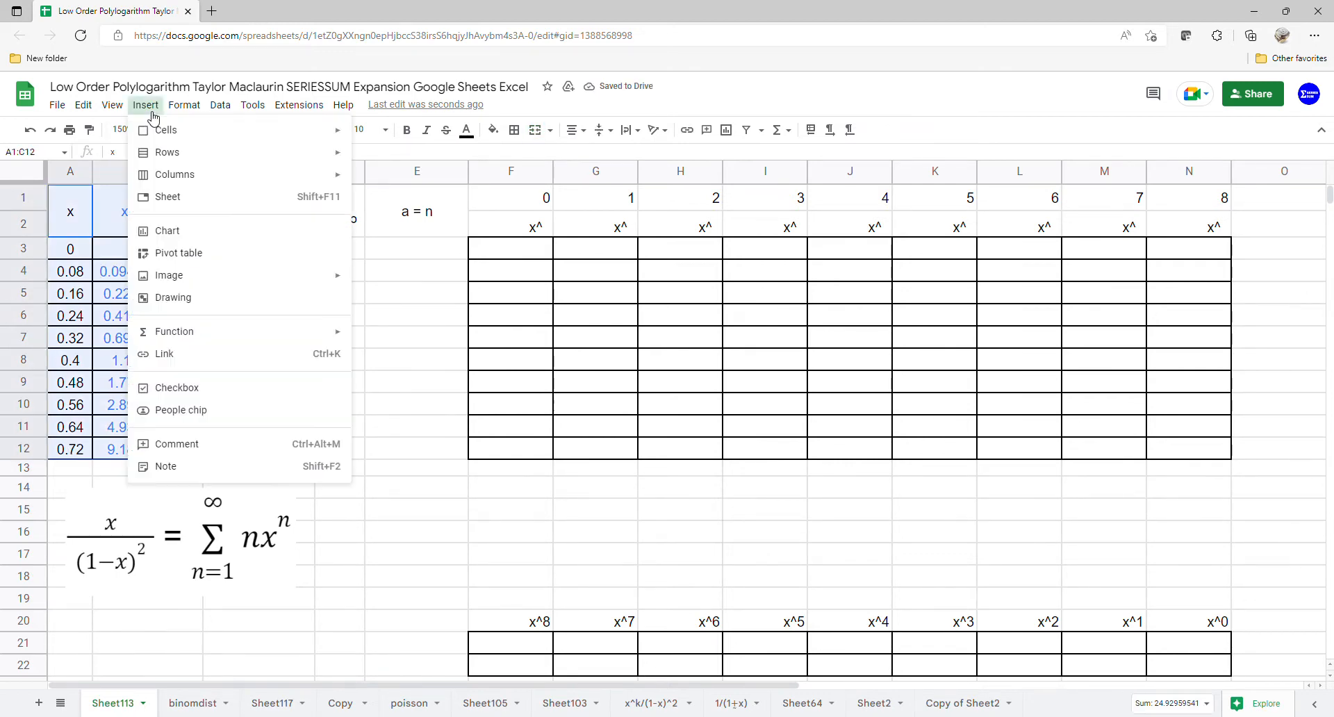
pyautogui.click(168, 231)
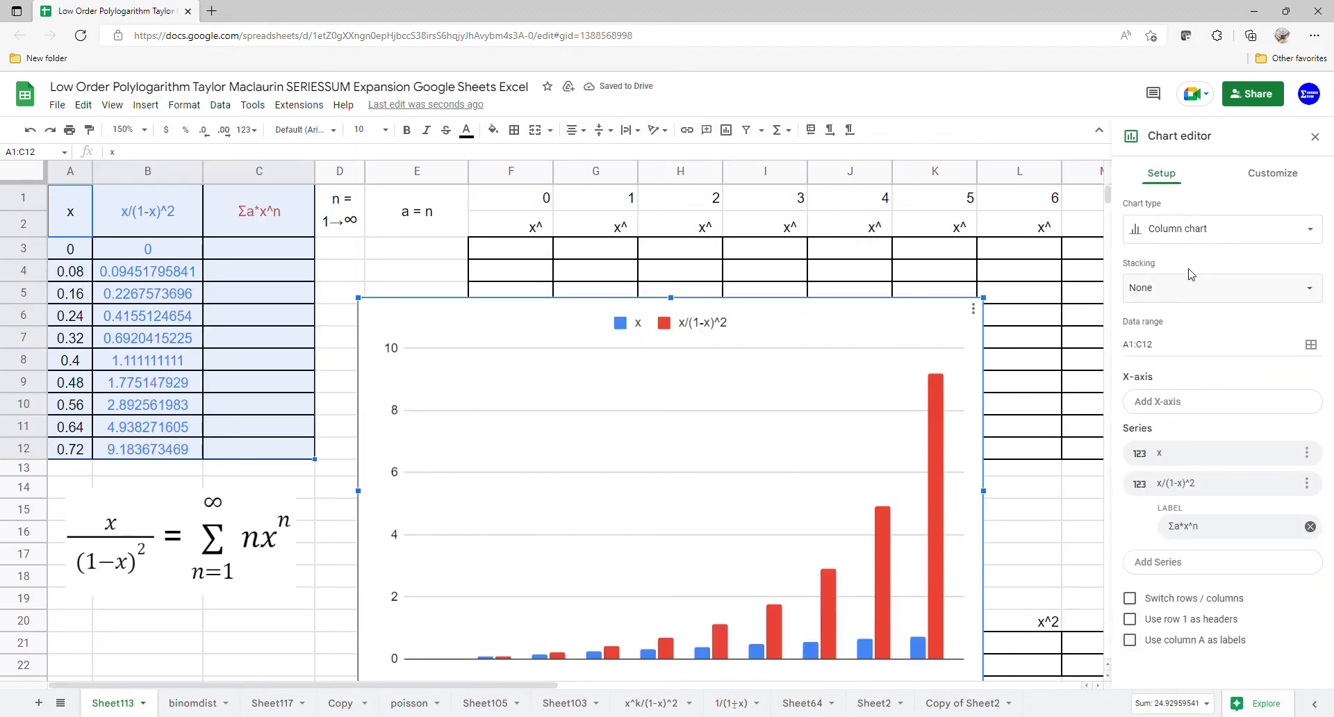
pyautogui.click(1210, 230)
pyautogui.click(1157, 656)
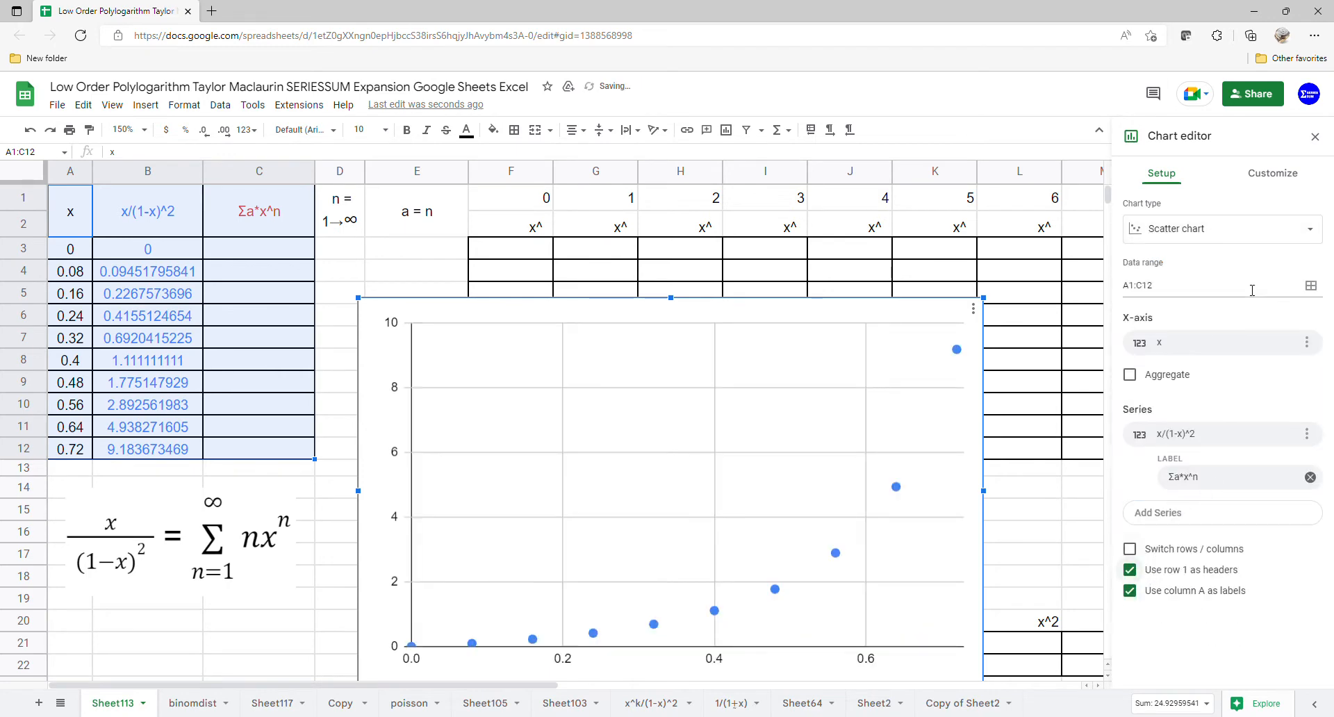
# - Add a polynomial trendline of degree 8 to the chart's x/(1-x)^2 series
pyautogui.click(1273, 173)
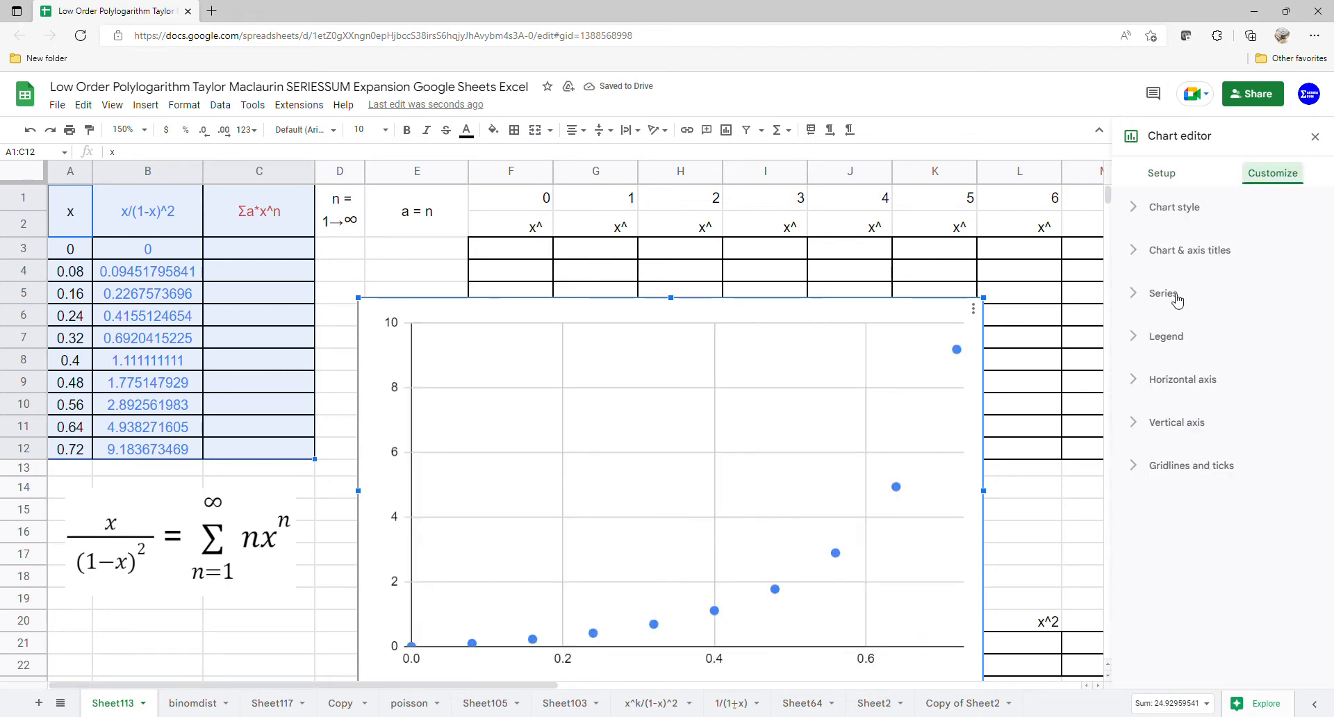
pyautogui.click(1173, 297)
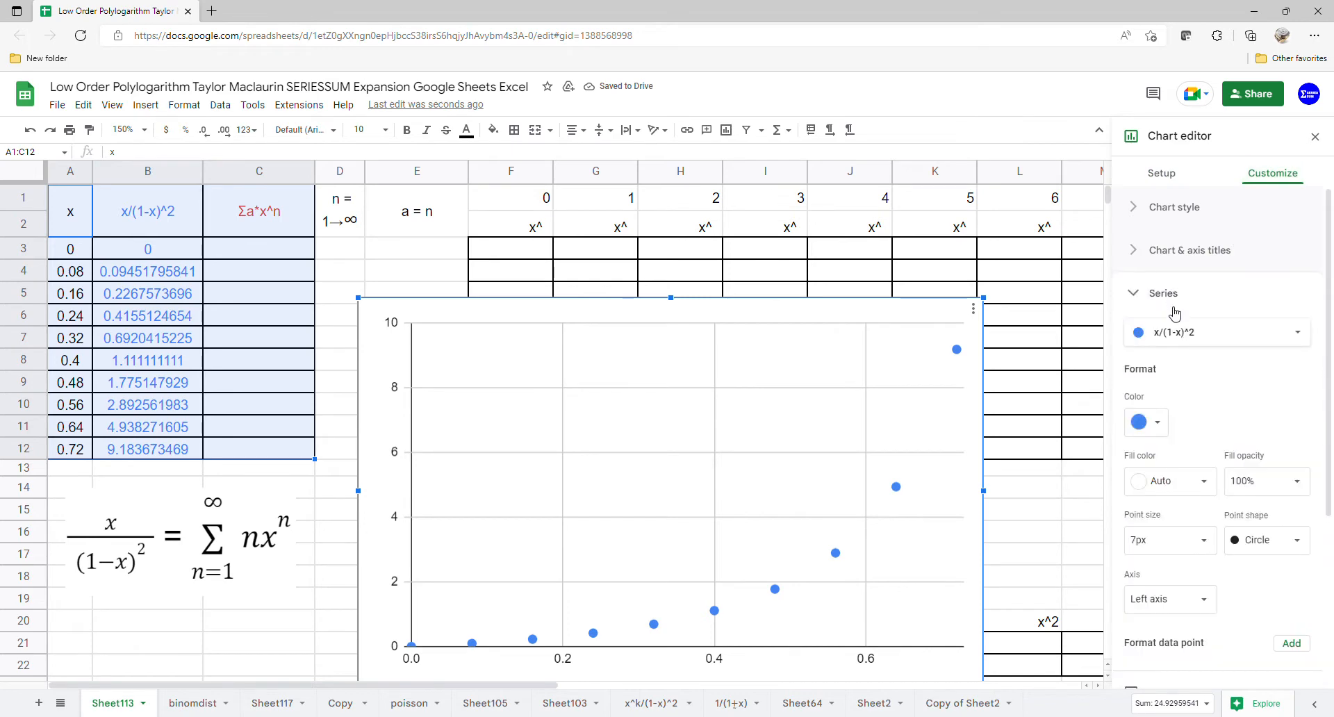
pyautogui.scroll(-3, 1213, 547)
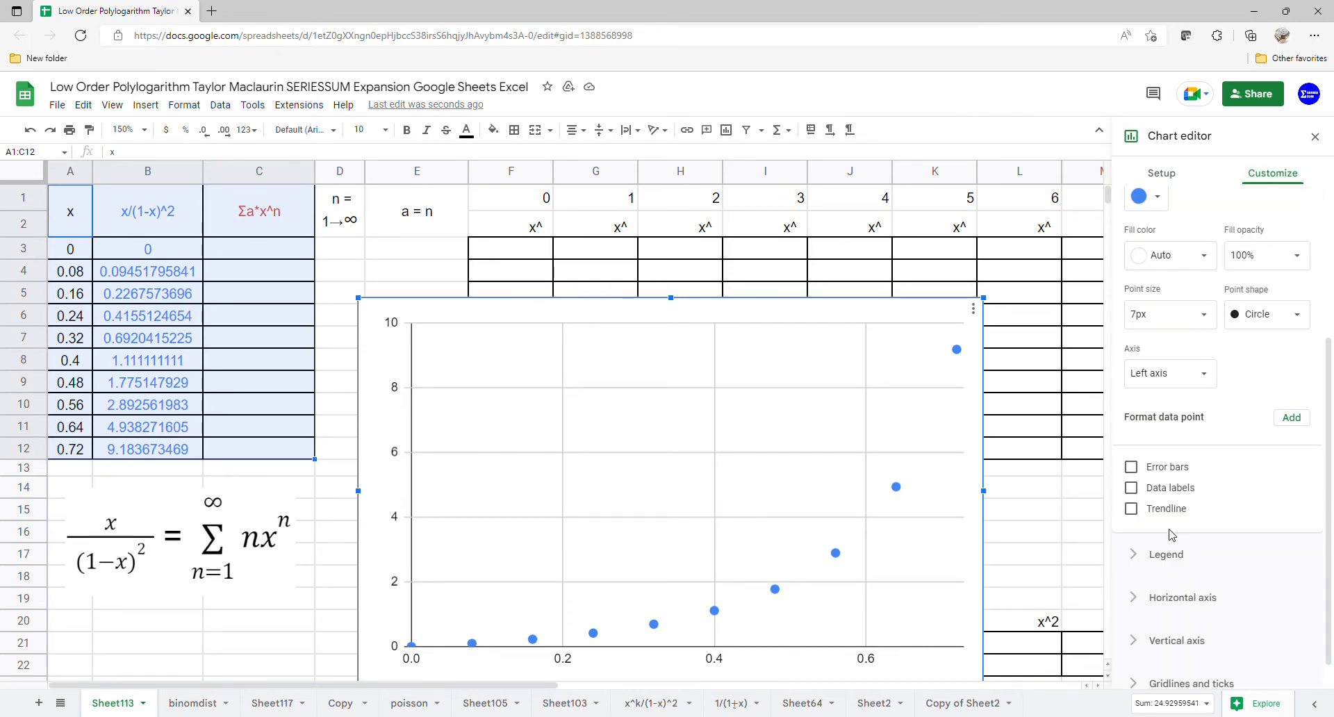
pyautogui.click(1131, 509)
pyautogui.click(1181, 560)
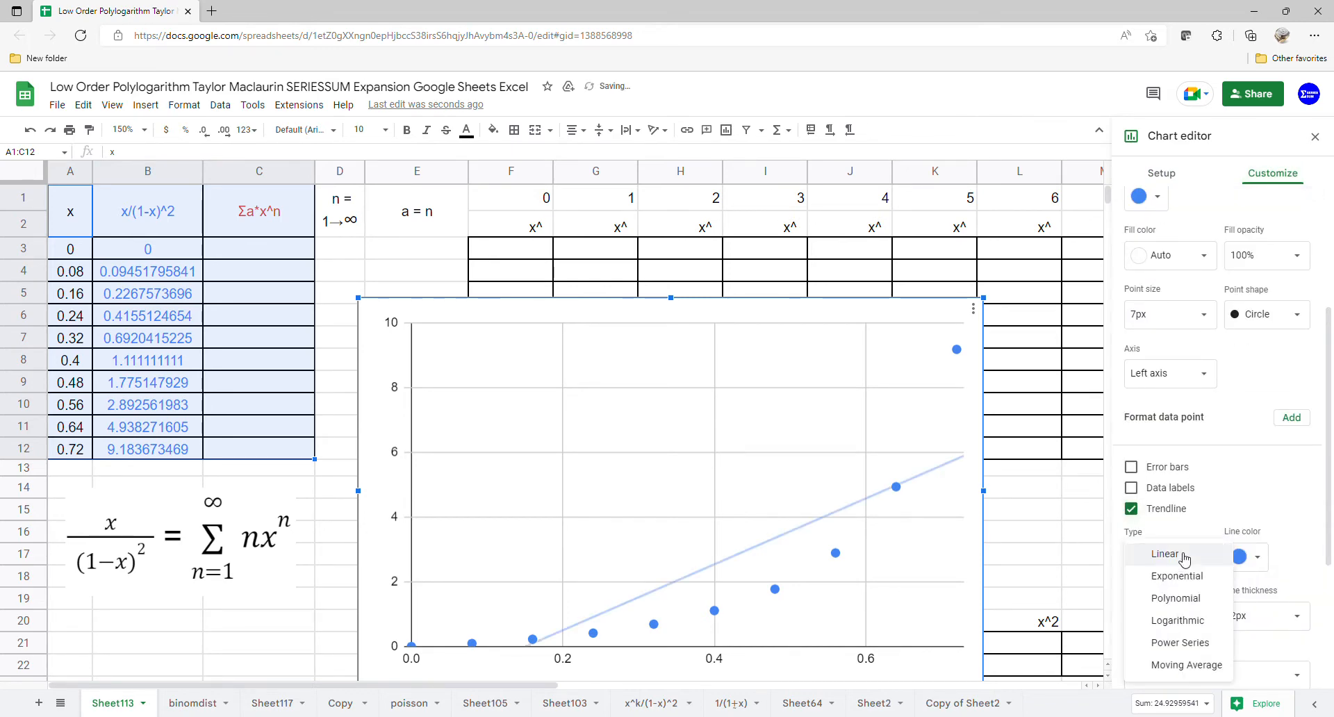
pyautogui.click(1187, 602)
pyautogui.click(1201, 617)
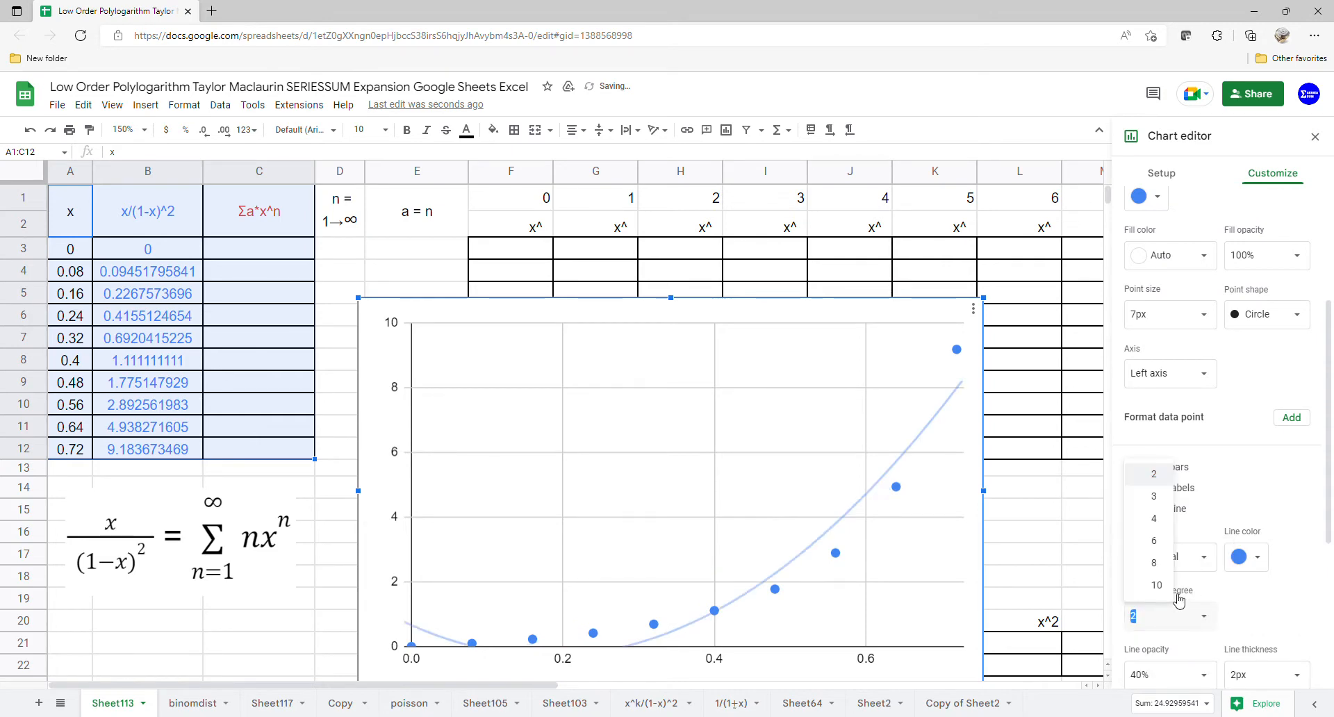
pyautogui.click(1155, 563)
# - Label the trendline with its equation, place the chart legend at the bottom and close the chart editor
pyautogui.scroll(-2, 1232, 528)
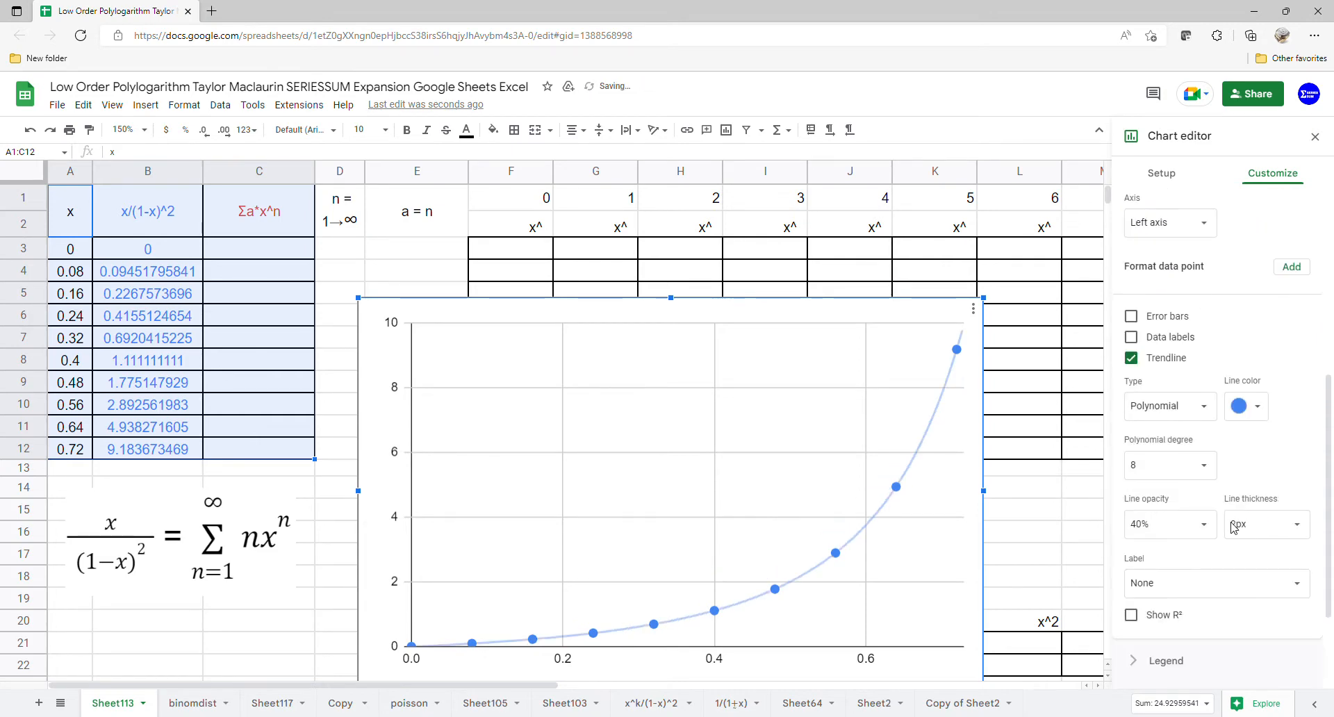
pyautogui.click(1210, 583)
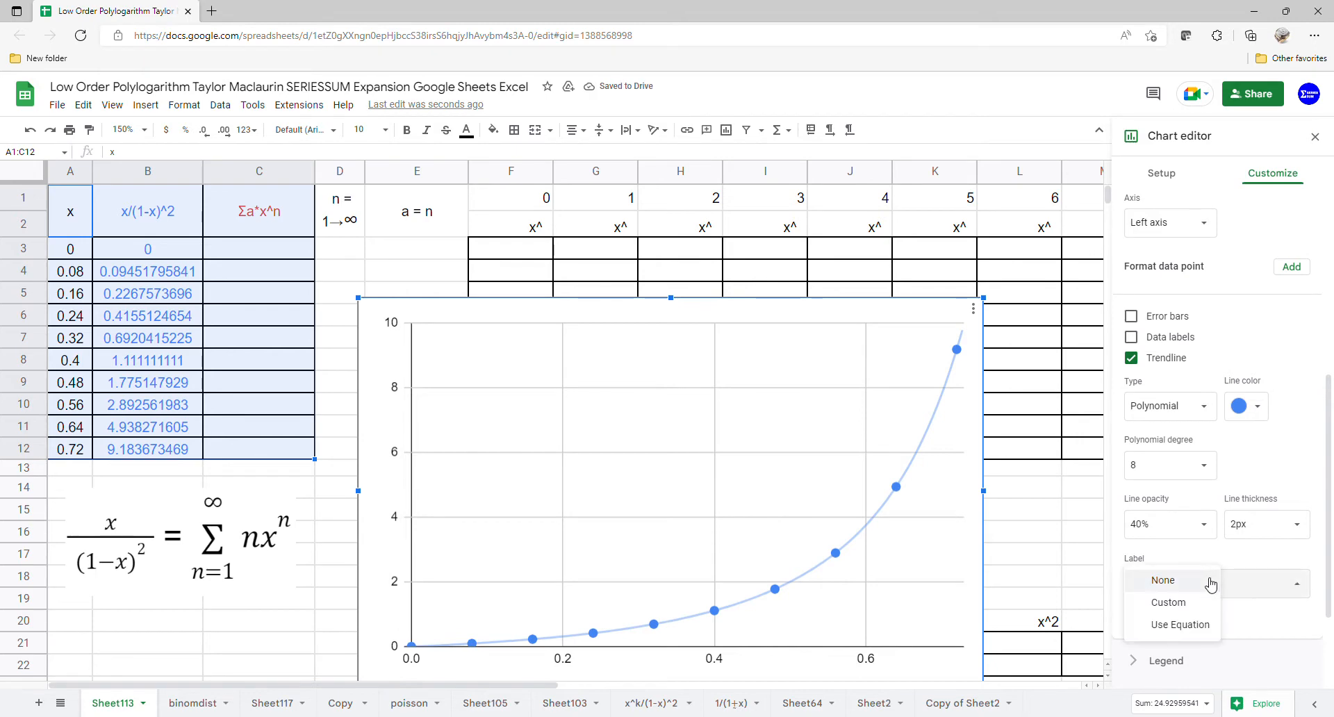
pyautogui.click(1192, 627)
pyautogui.scroll(-1, 1220, 592)
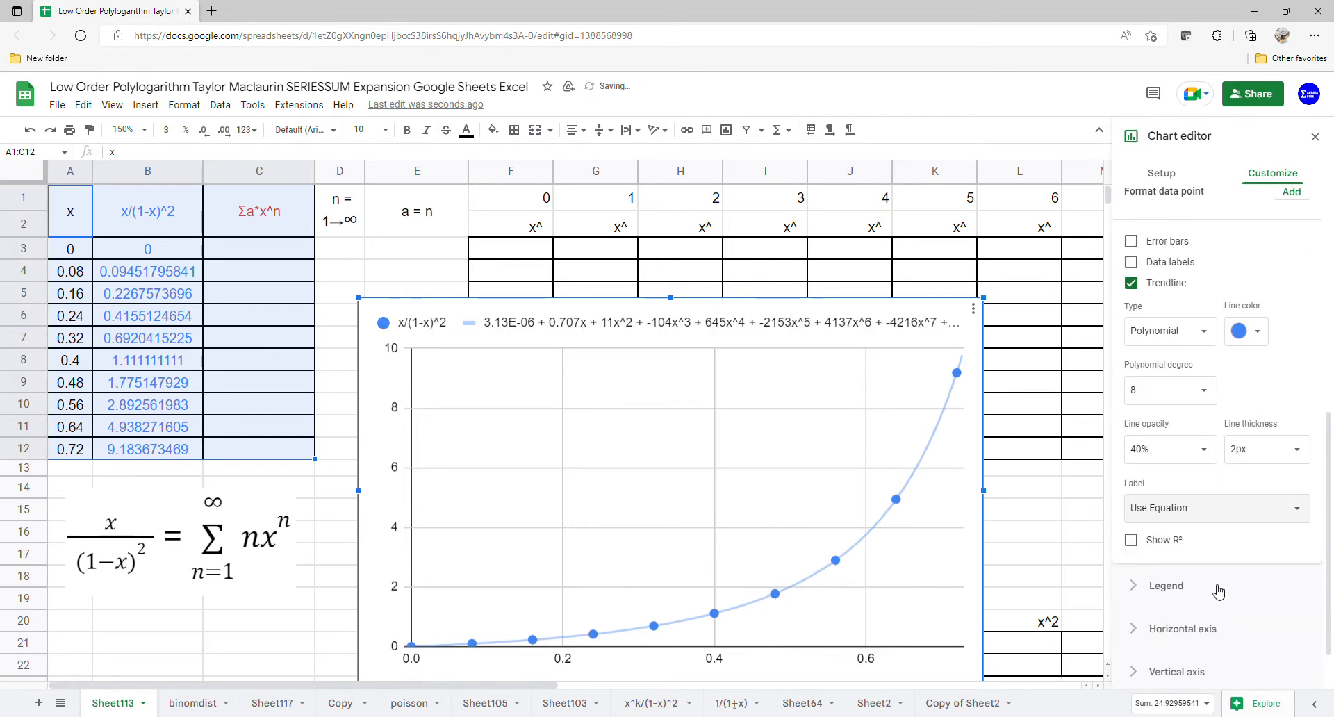
pyautogui.click(1219, 592)
pyautogui.click(1228, 391)
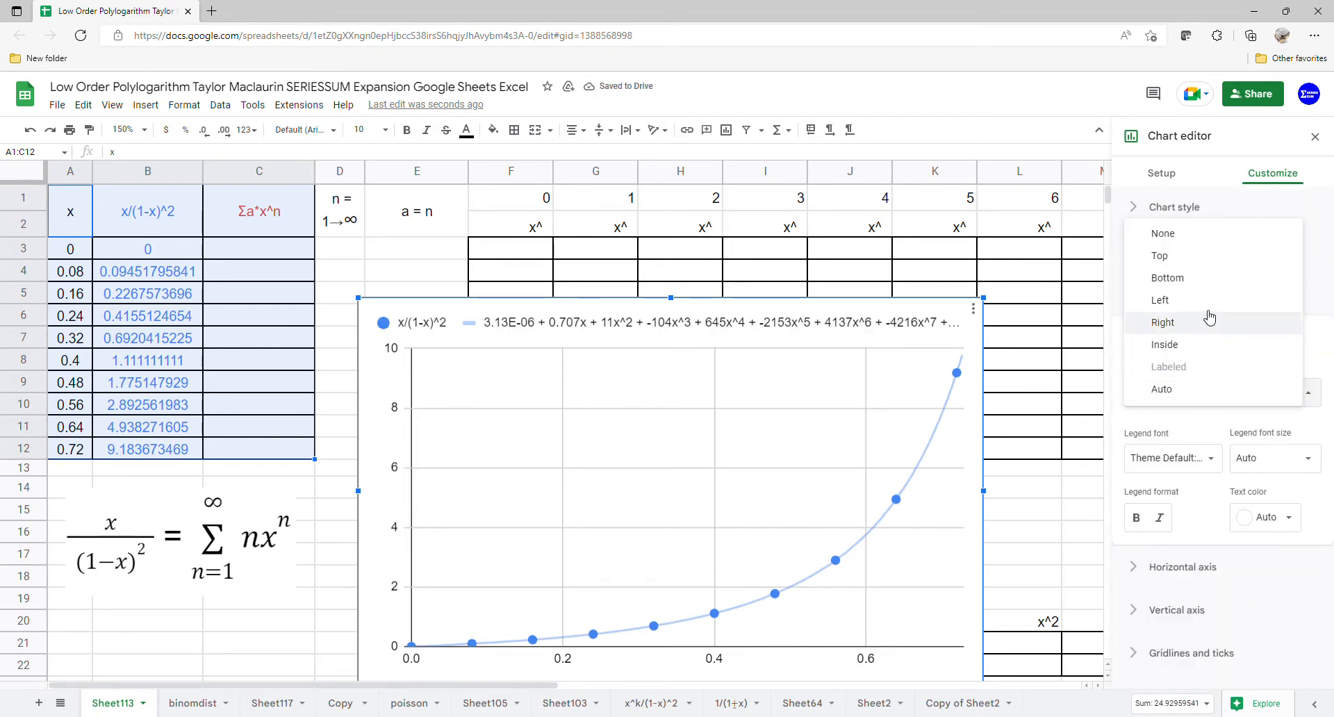
pyautogui.click(1210, 280)
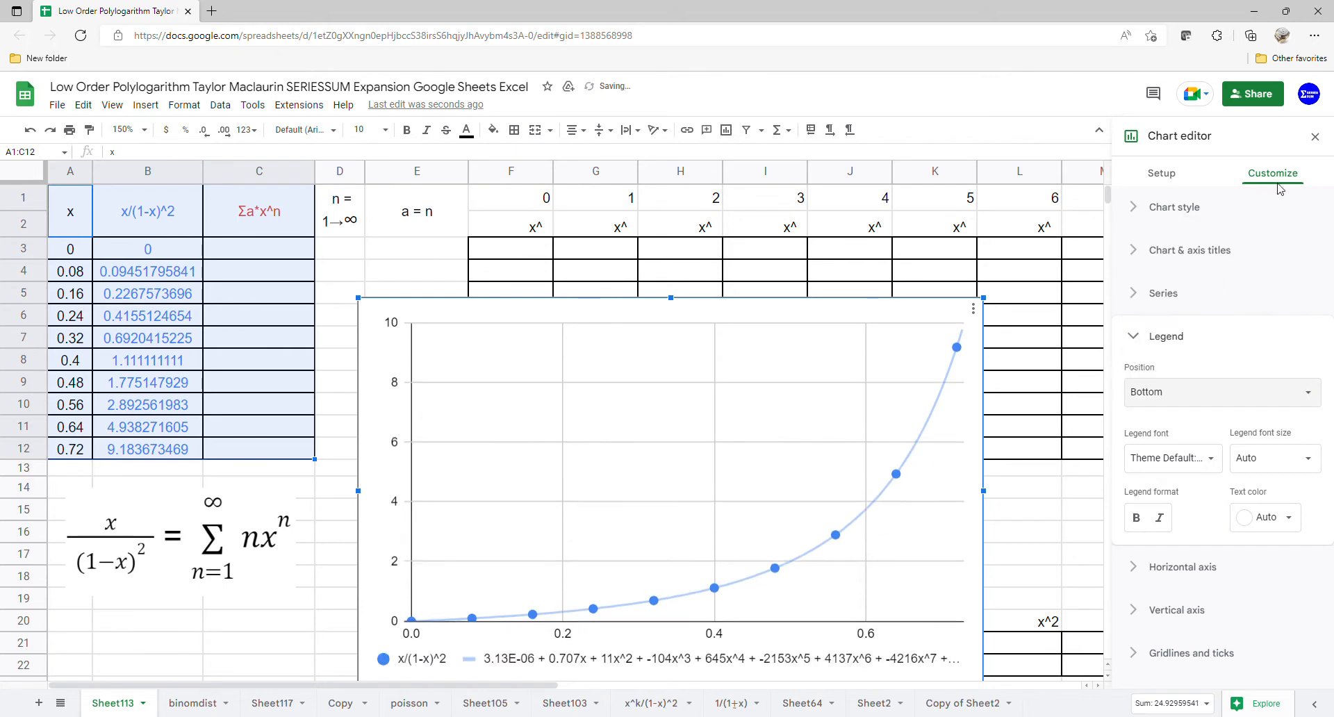
pyautogui.click(1315, 136)
# - Enlarge the chart in height and width to fit the whole trendline equation, and move it clear of the x^ tables, starting at column O
pyautogui.moveTo(802, 444); pyautogui.dragTo(962, 323)
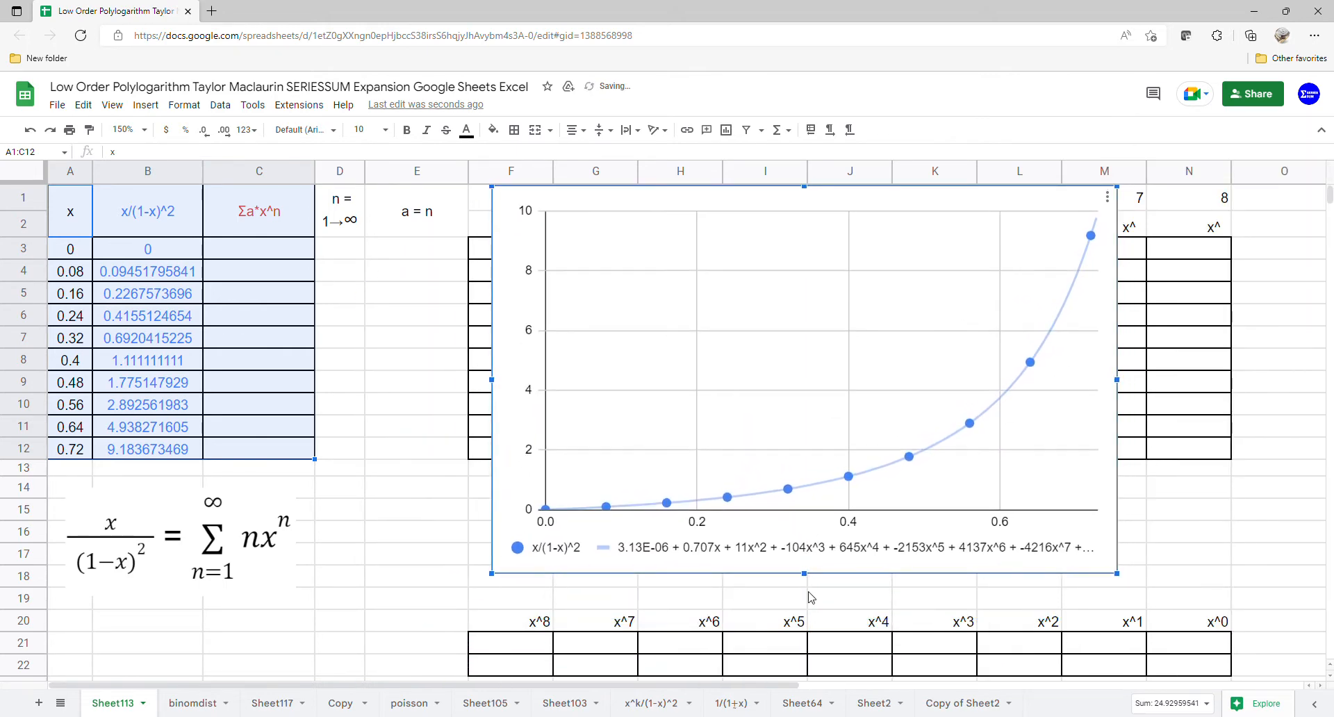
pyautogui.moveTo(811, 598); pyautogui.dragTo(804, 606)
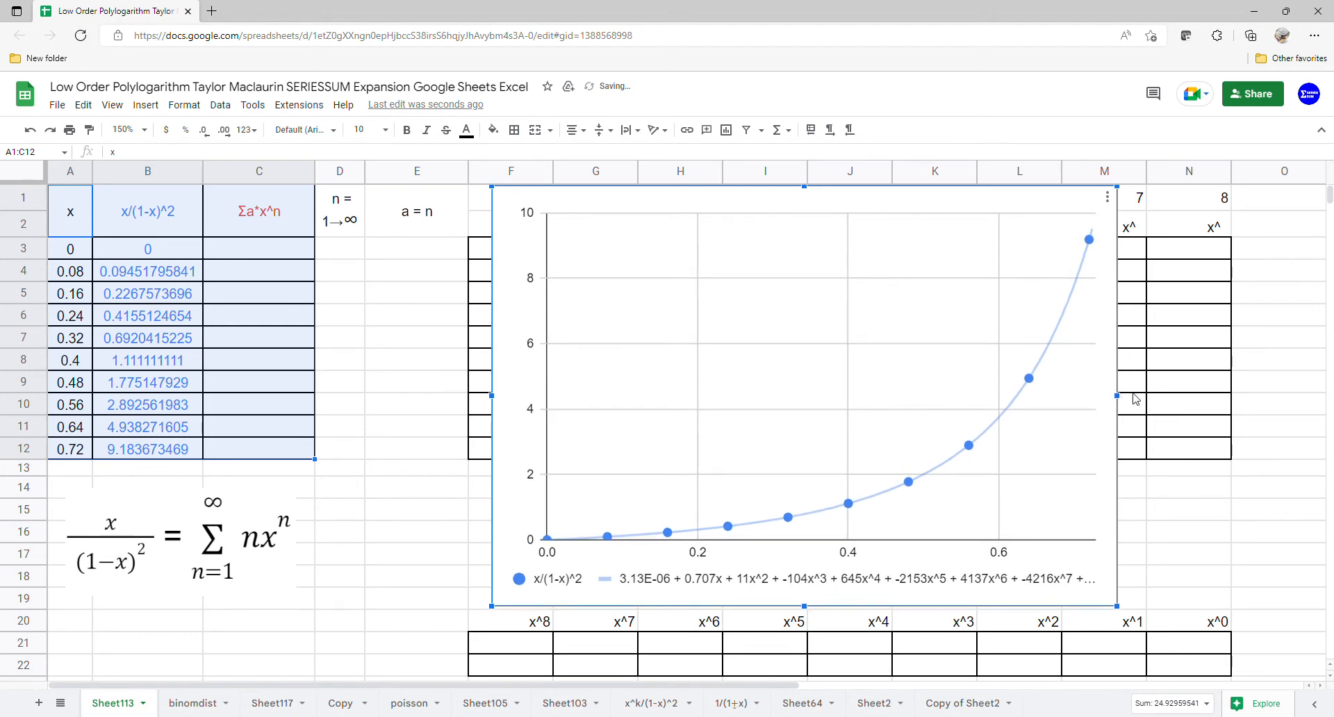
pyautogui.moveTo(1134, 399); pyautogui.dragTo(1177, 393)
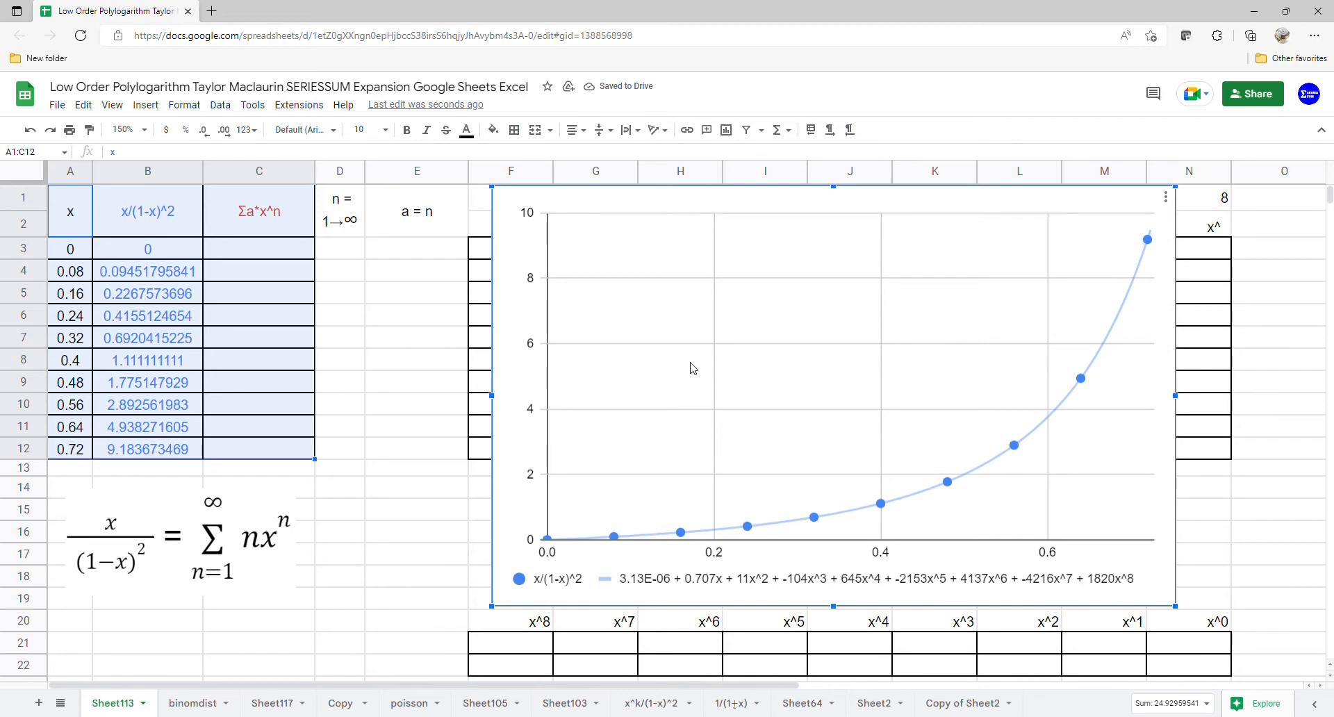
pyautogui.moveTo(514, 410); pyautogui.dragTo(1277, 410)
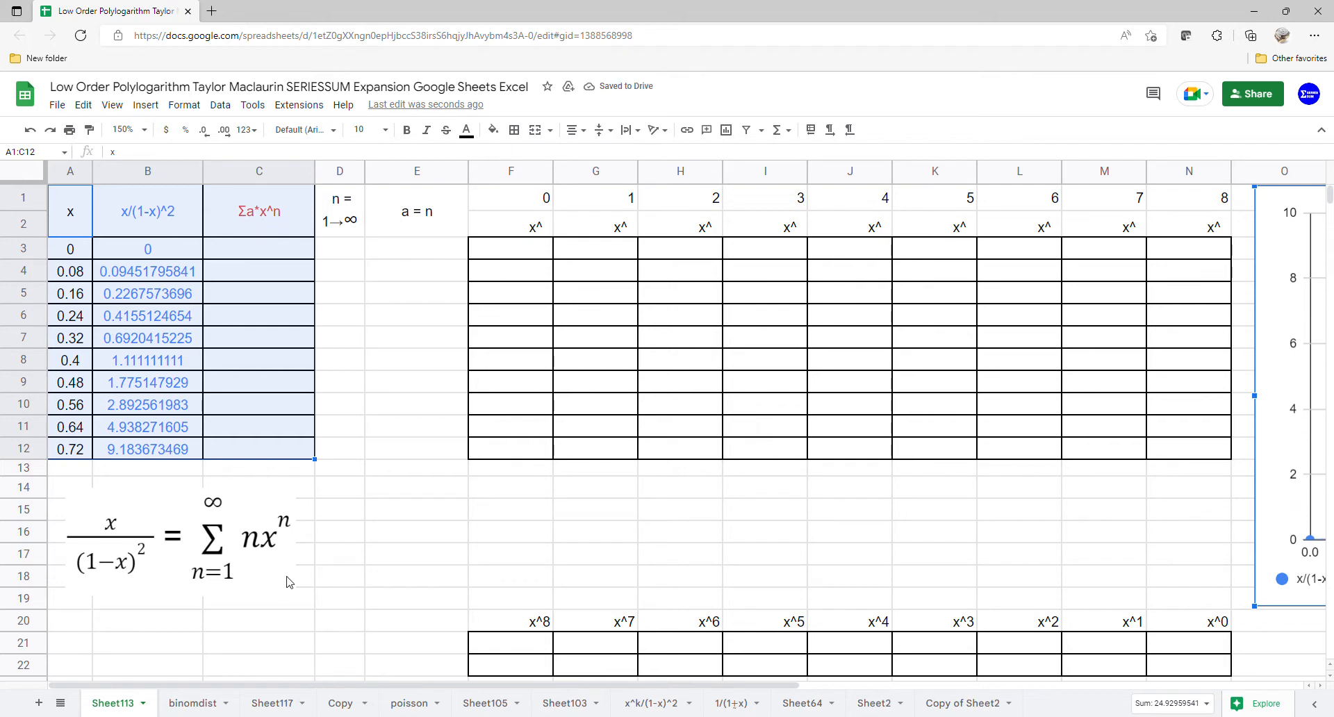
# - Enter 1 in D3 as the starting value of the n series
pyautogui.click(355, 256)
pyautogui.write('1')
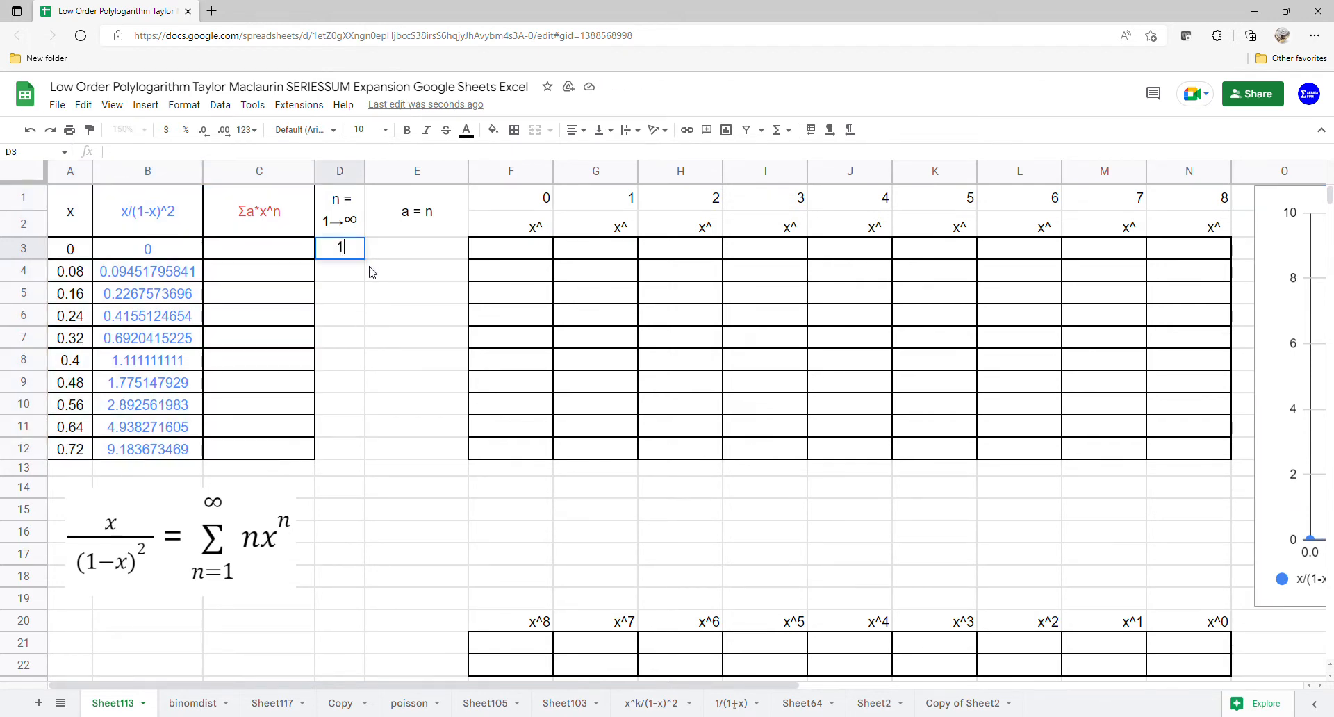
pyautogui.press('Return')
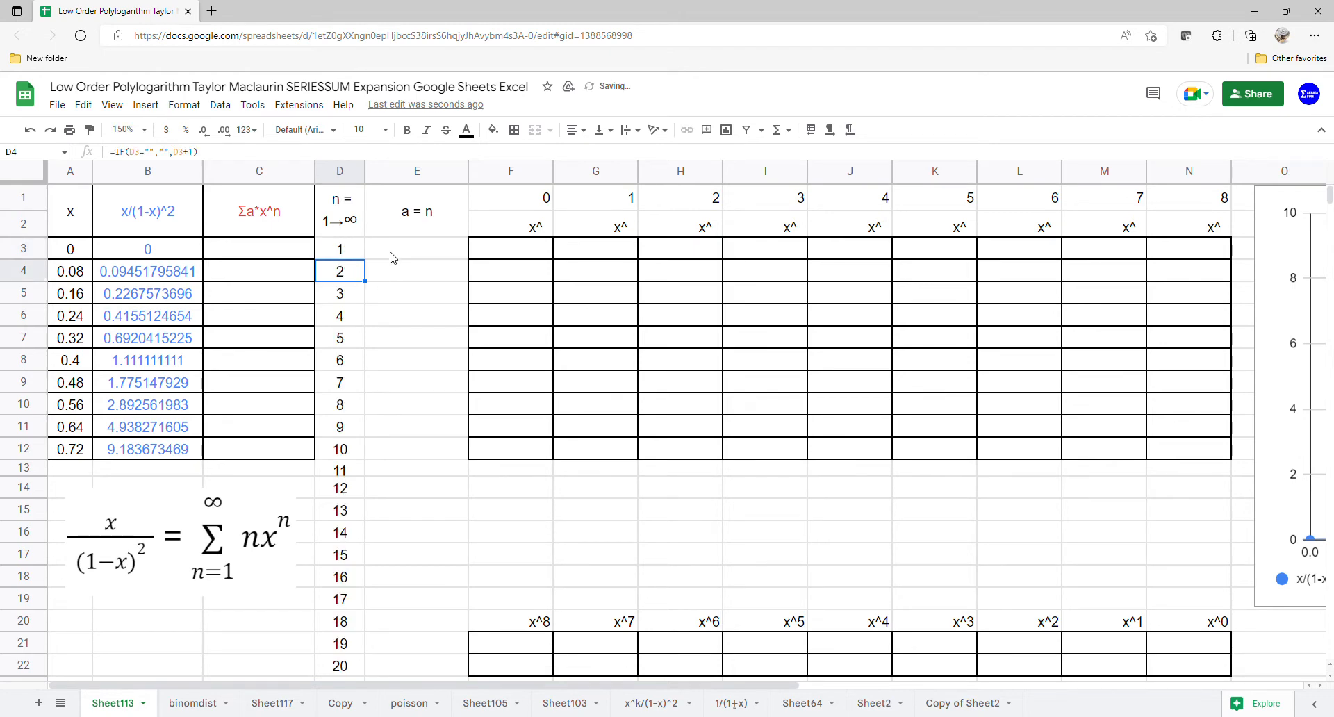
# - Fill the a = n column from E3 with an ARRAYFORMULA that references D3:D22
pyautogui.click(393, 258)
pyautogui.write('=arr')
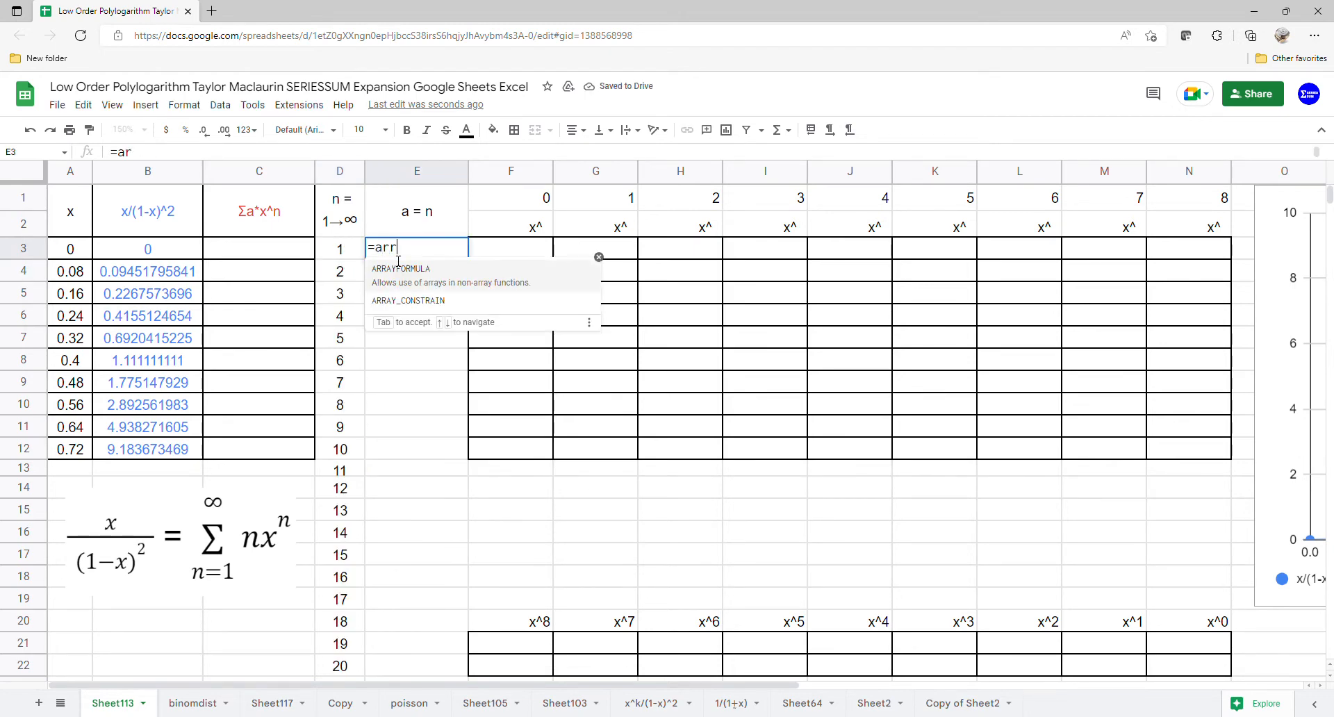
pyautogui.press('Tab')
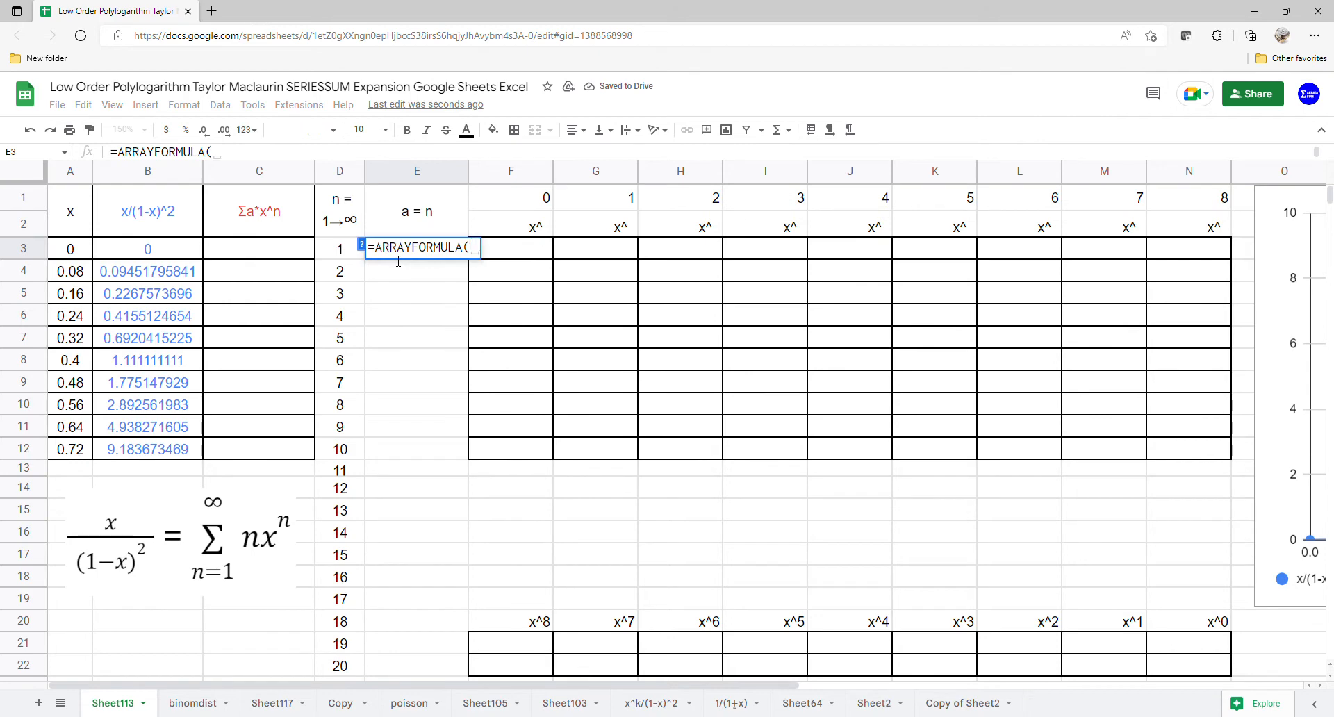
pyautogui.moveTo(344, 259); pyautogui.dragTo(342, 665)
pyautogui.press('Return')
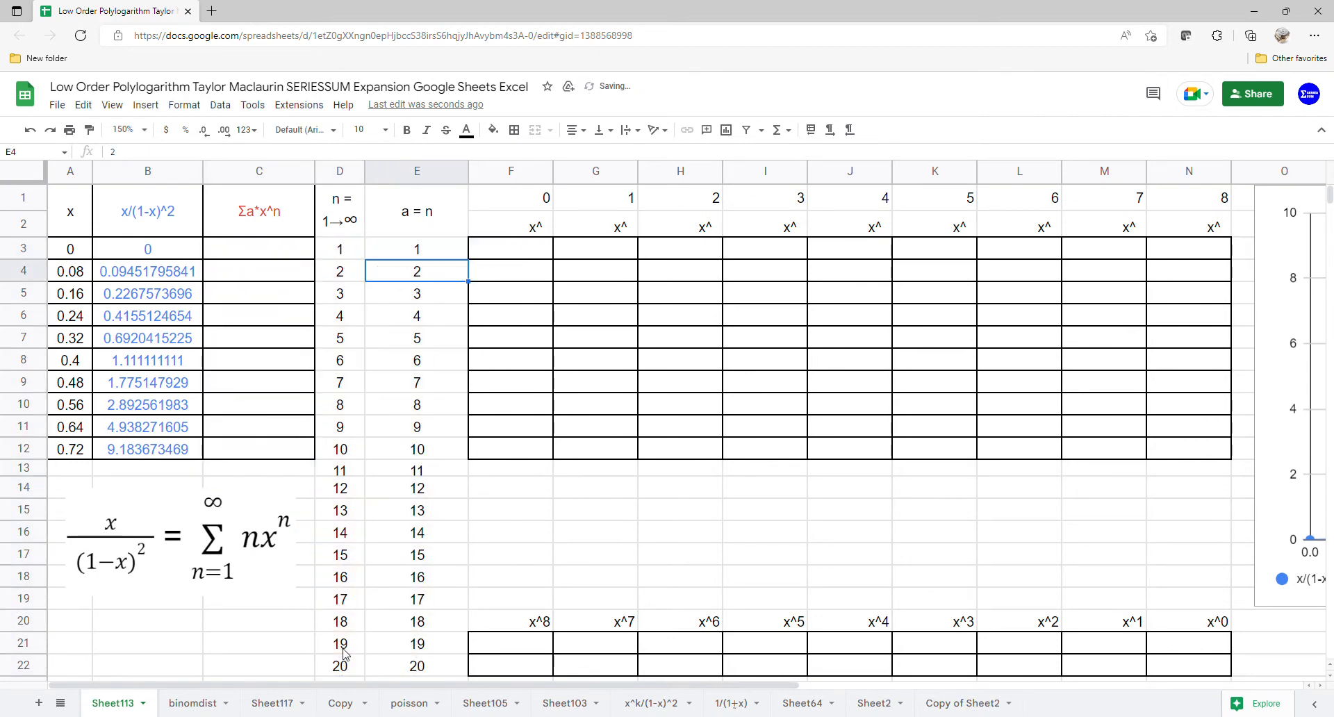
# - Fill the Σa*x^n column from C3 with an ARRAYFORMULA of SERIESSUM over A3:A12, using 1, 1 and coefficients E3:E22
pyautogui.click(252, 258)
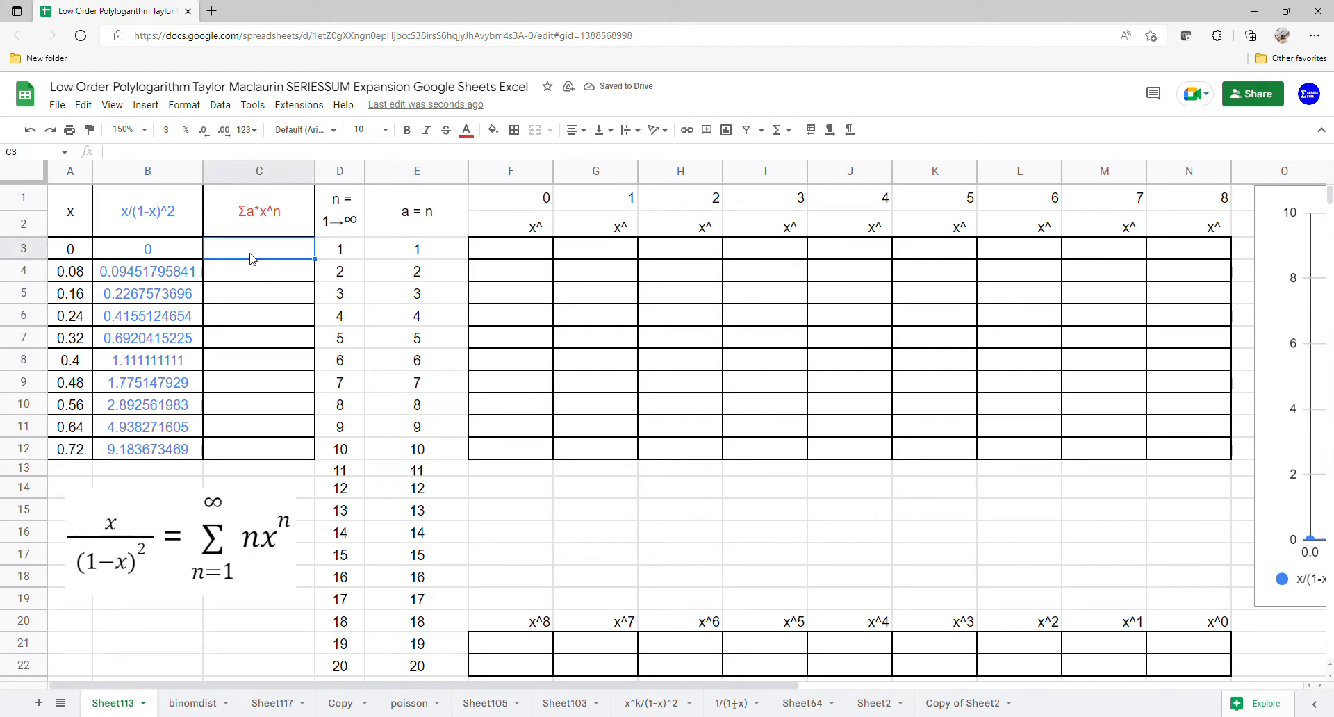
pyautogui.write('=arr')
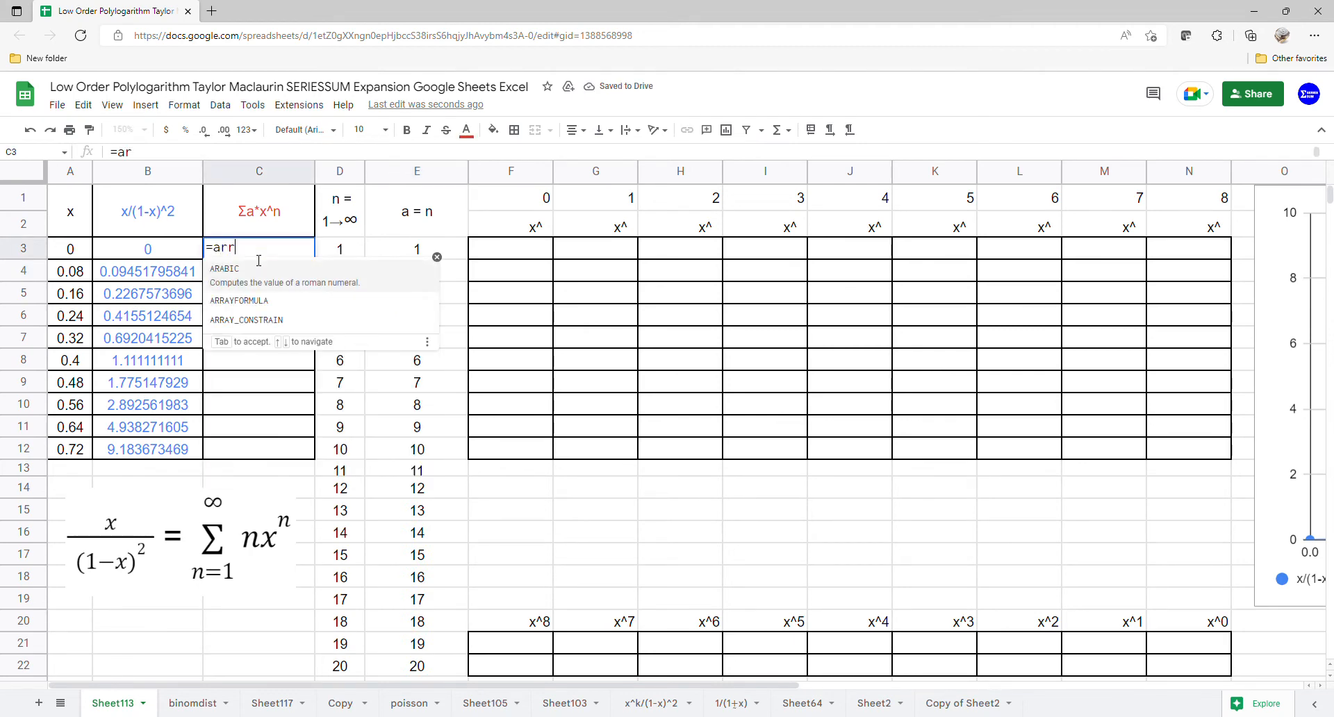
pyautogui.write('AYFORMULA(SERIESSUM(')
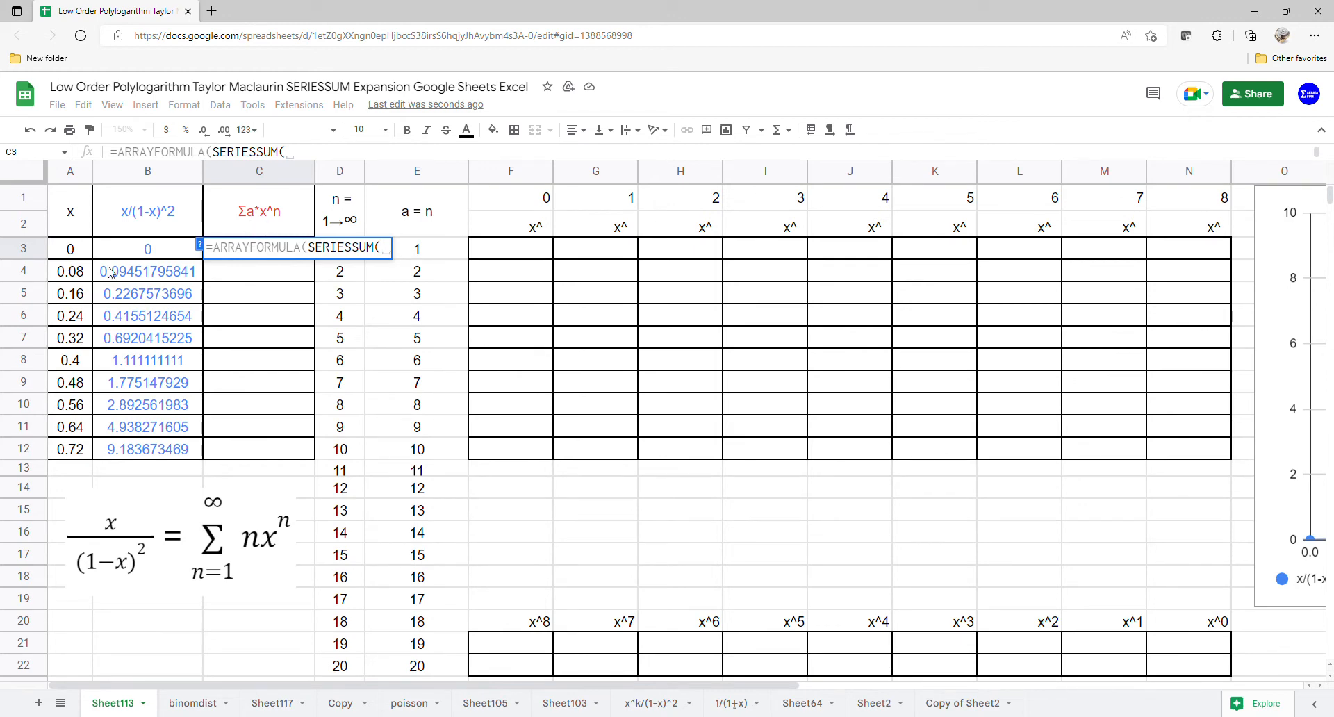
pyautogui.moveTo(83, 247); pyautogui.dragTo(79, 451)
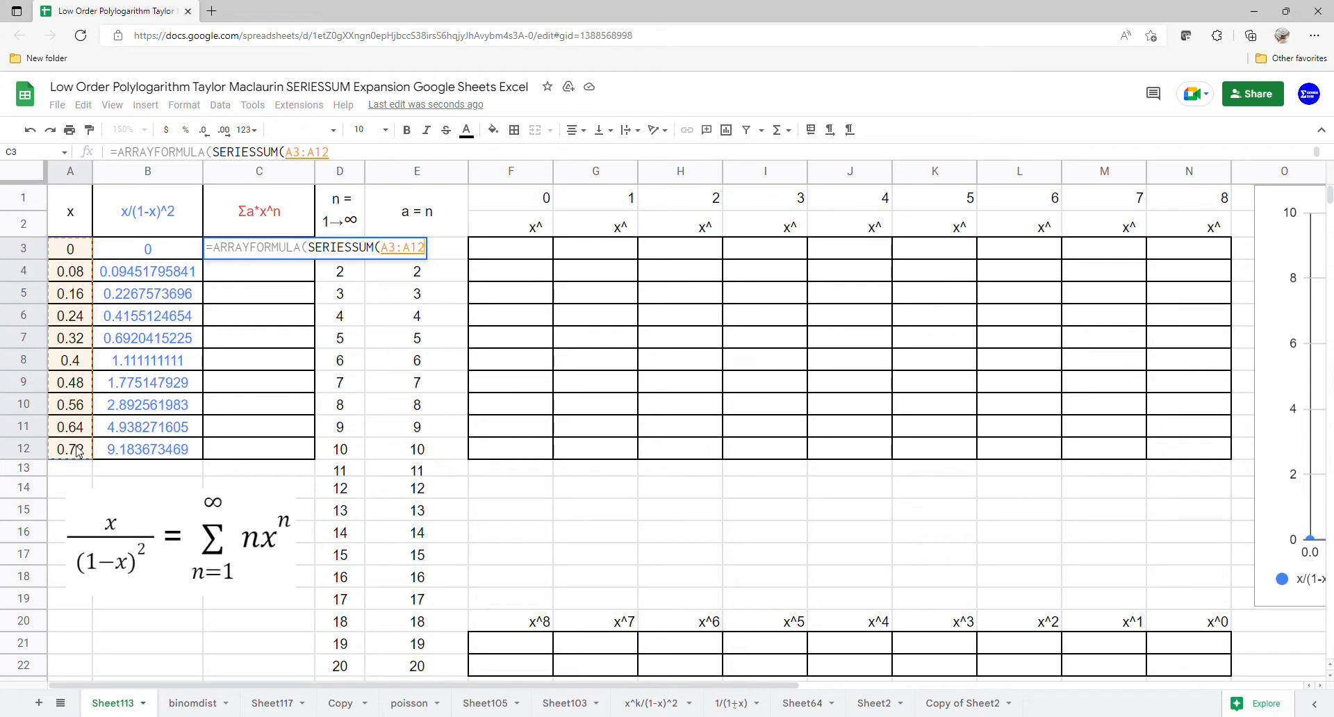
pyautogui.write(',1,')
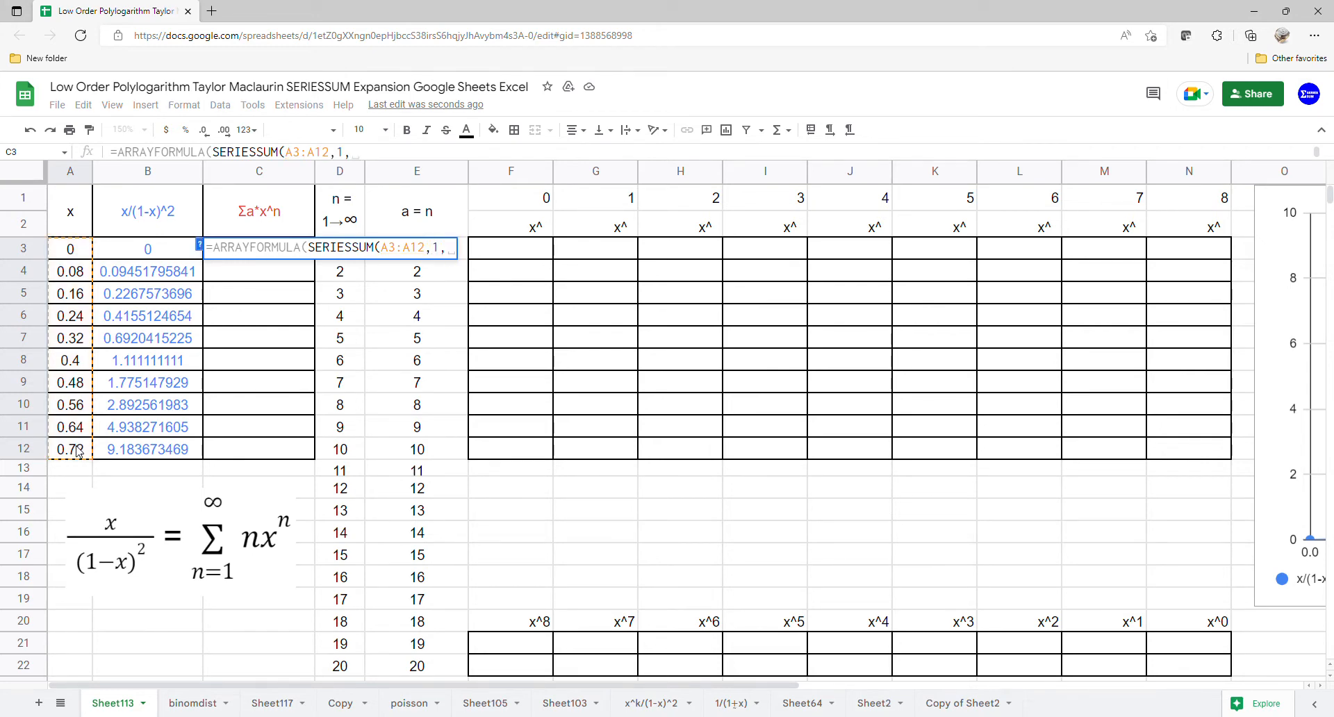
pyautogui.write('1,')
pyautogui.moveTo(455, 660); pyautogui.dragTo(439, 259)
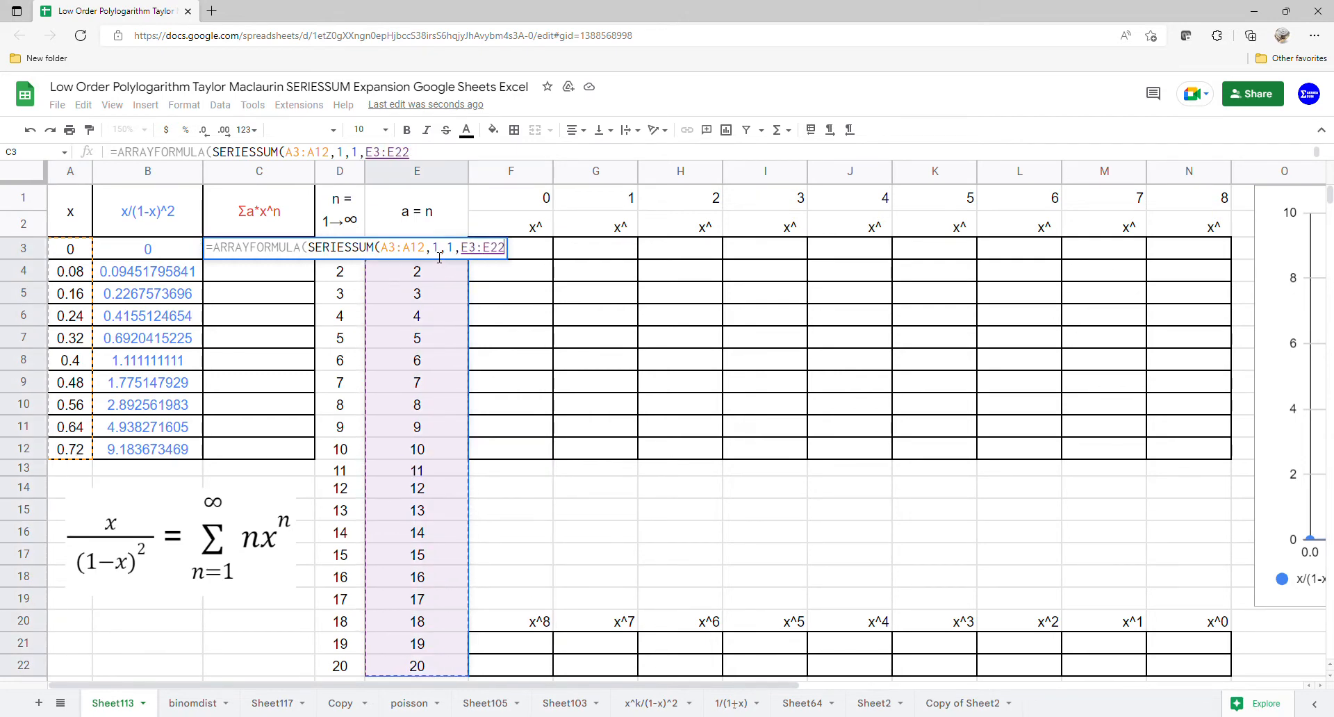
pyautogui.press('Return')
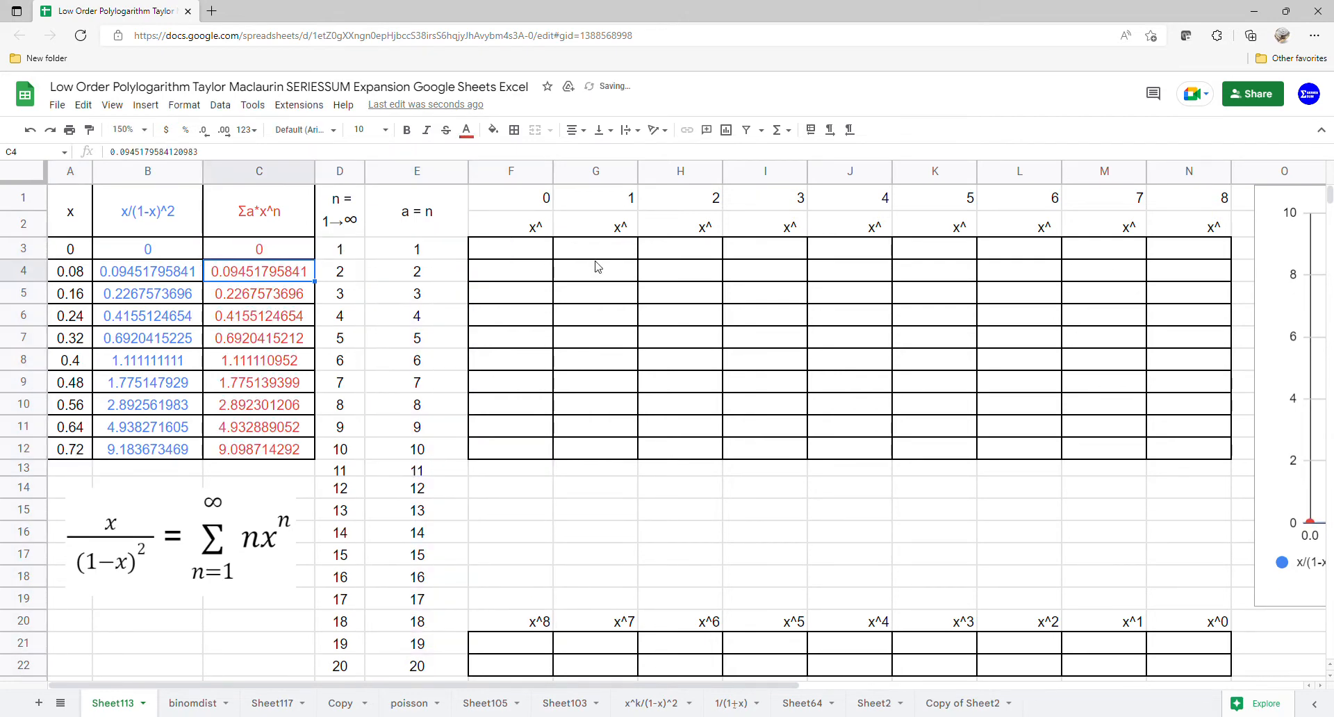
# - Bring the chart over the x^ table and add a polynomial trendline of degree 8 to all series
pyautogui.moveTo(1265, 392); pyautogui.dragTo(469, 304)
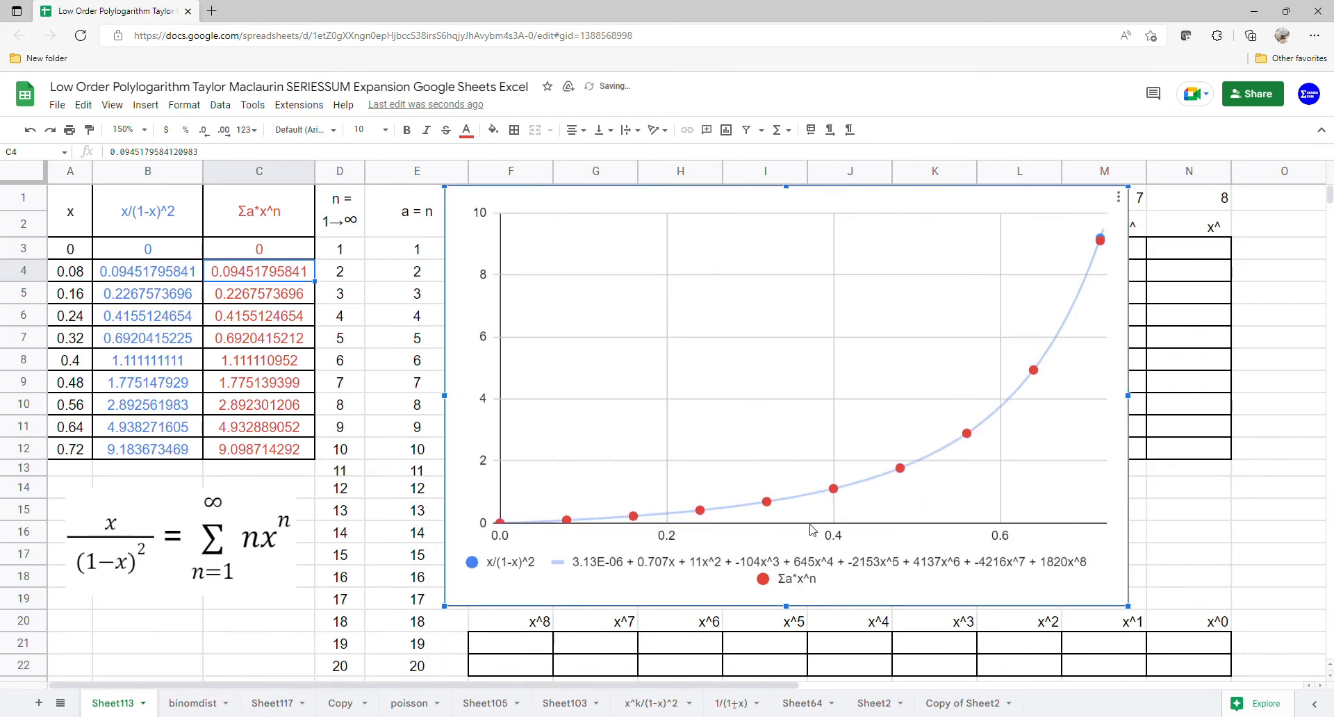
pyautogui.click(1118, 198)
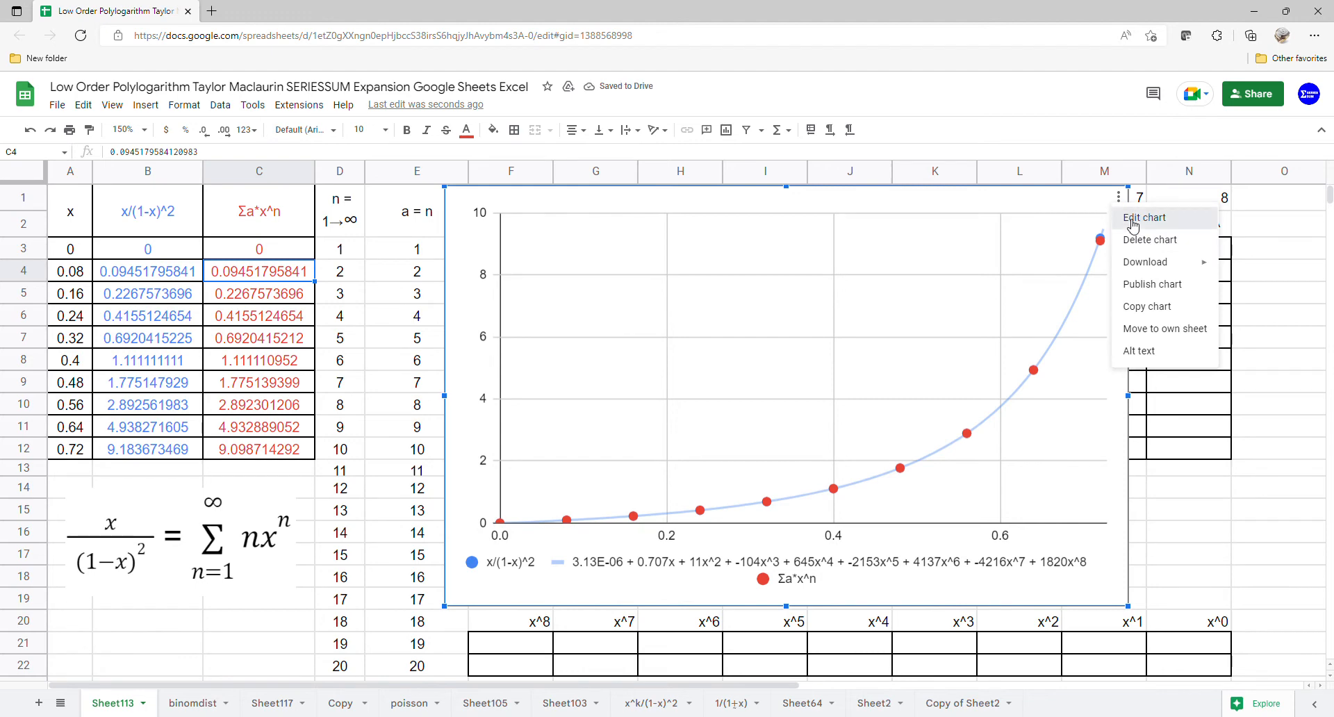
pyautogui.click(1136, 221)
pyautogui.click(1273, 174)
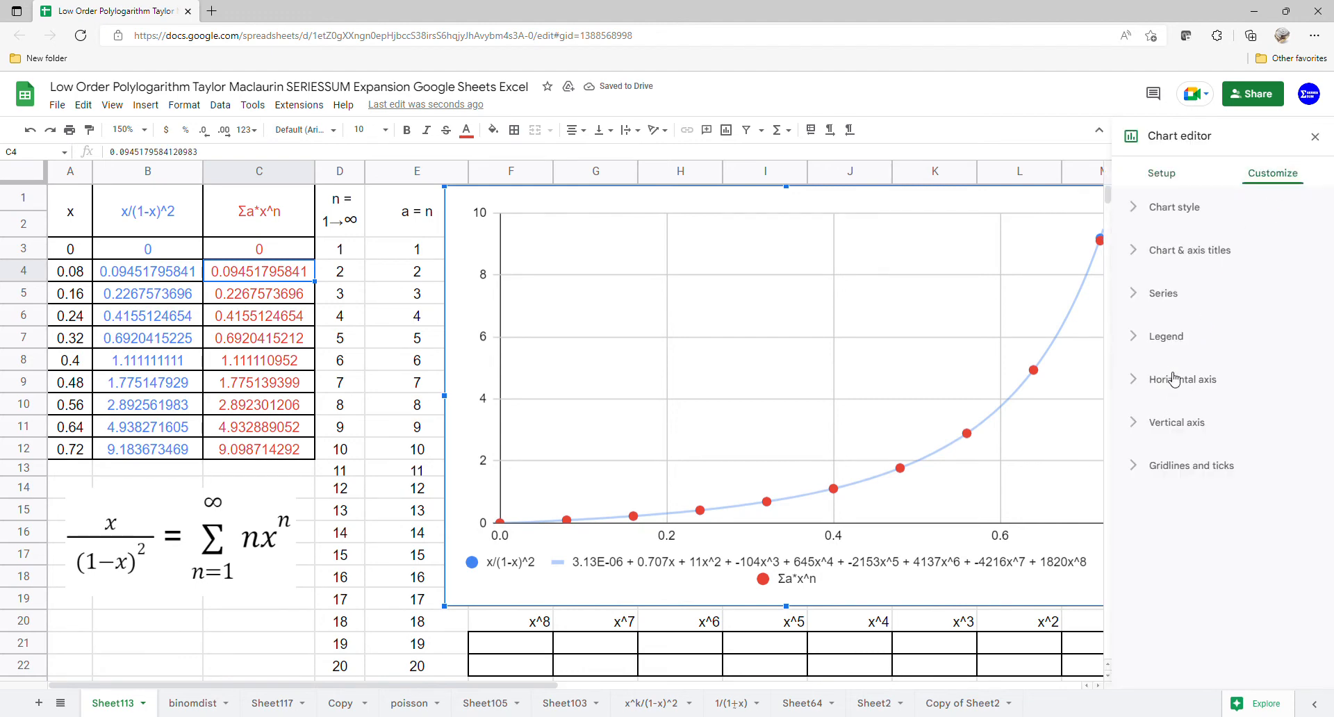
pyautogui.click(1173, 295)
pyautogui.click(1132, 616)
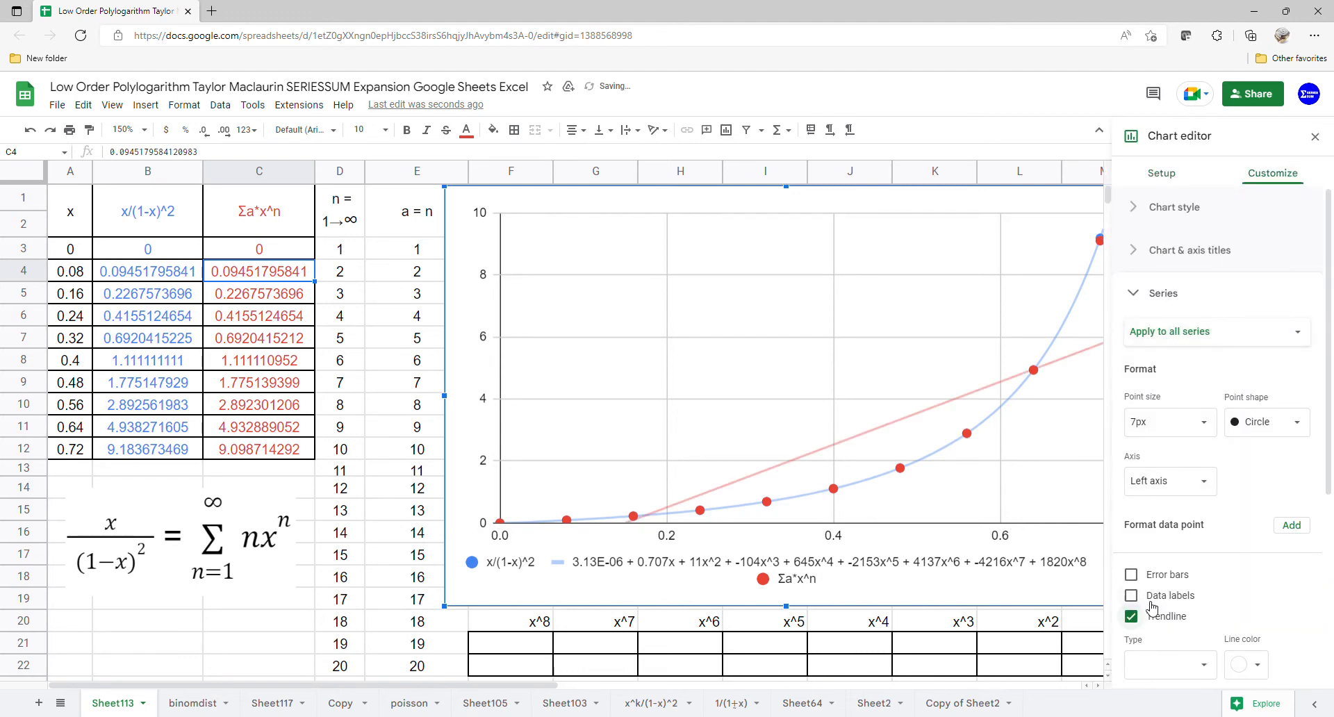
pyautogui.scroll(-3, 1153, 608)
pyautogui.click(1208, 441)
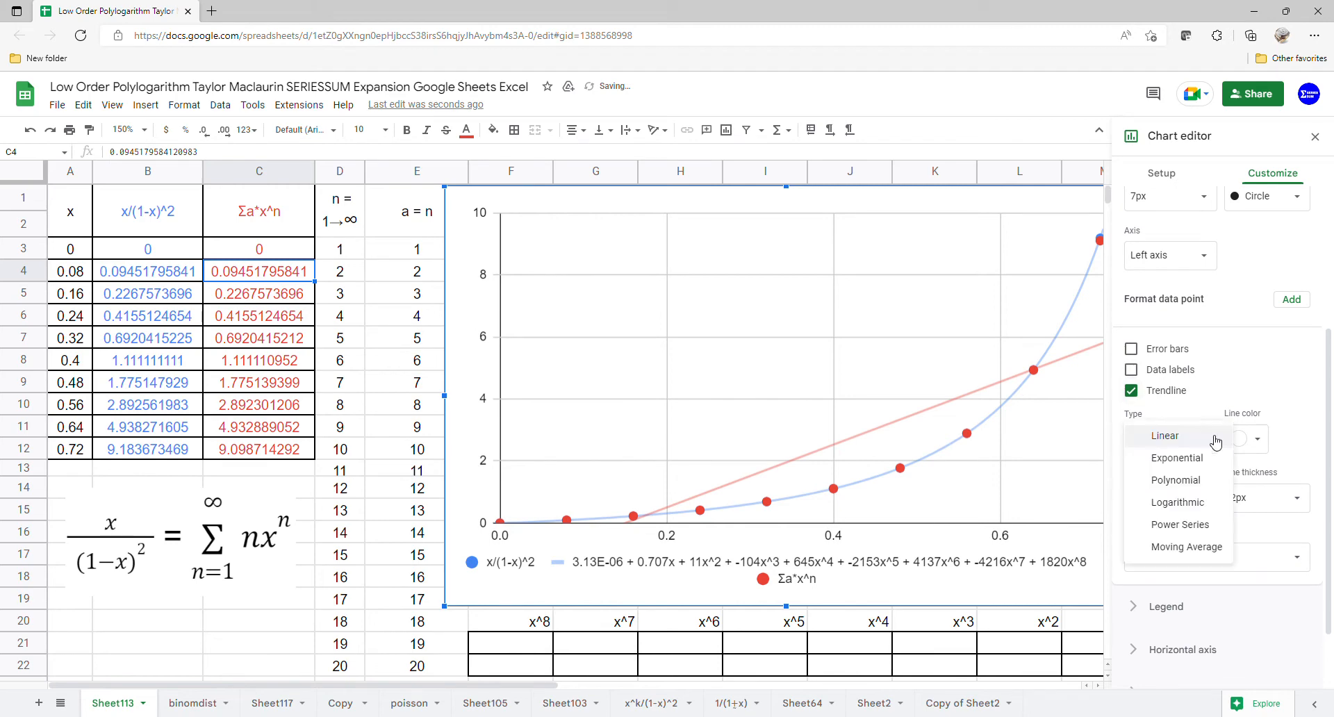
pyautogui.click(1185, 477)
pyautogui.click(1209, 502)
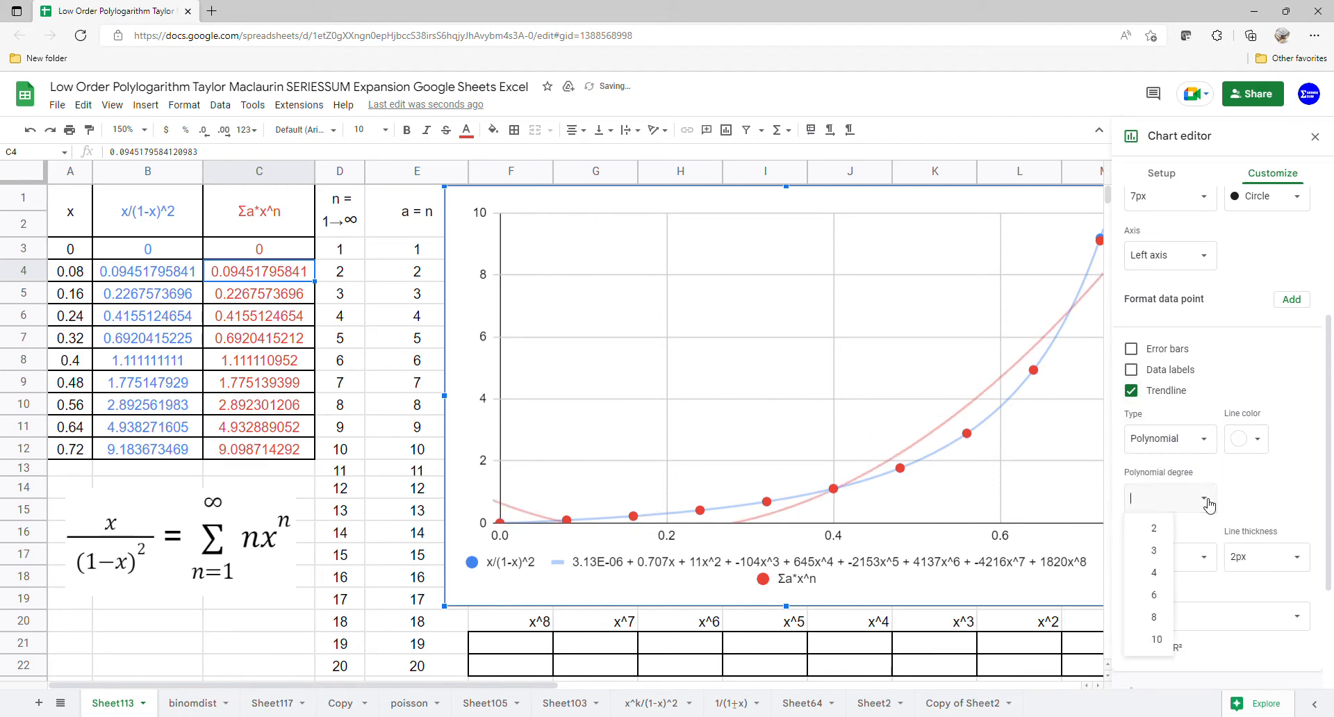
pyautogui.click(1152, 617)
# - Label the new trendline with its equation, and move the chart clear of the x^ tables to column O
pyautogui.click(1285, 626)
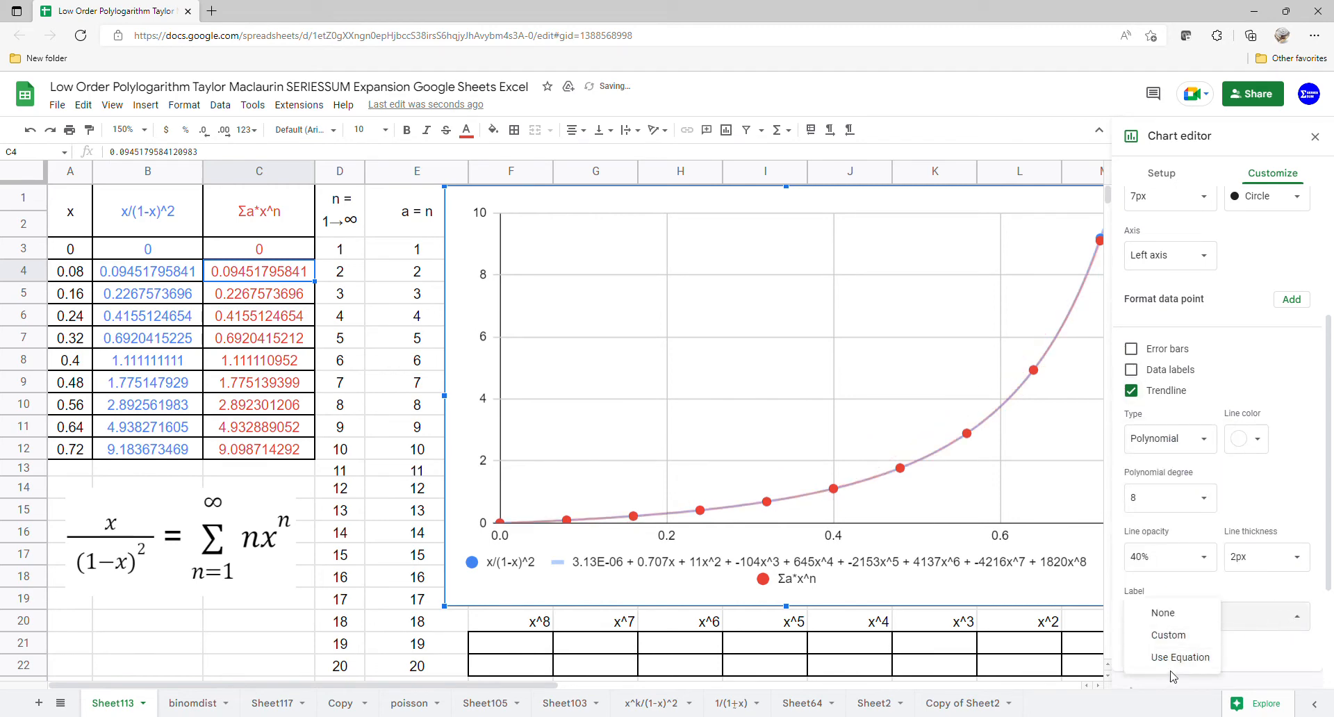
pyautogui.click(1264, 662)
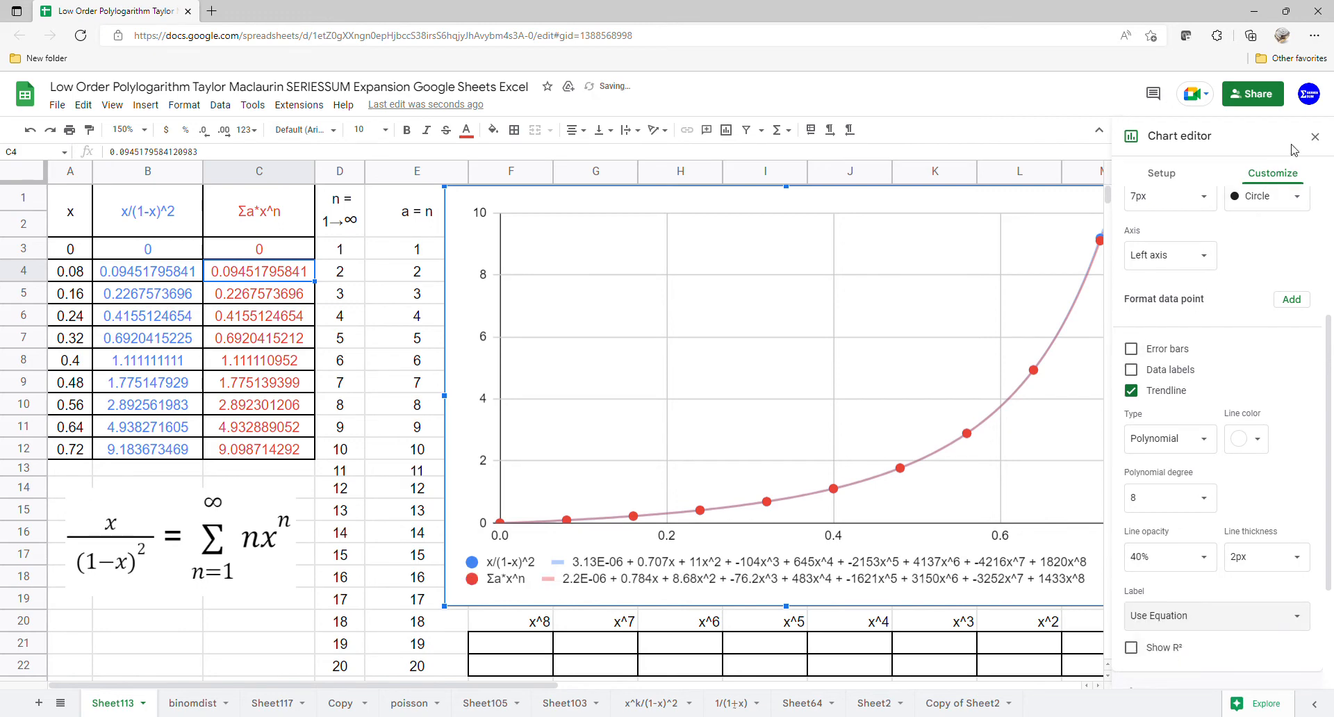
pyautogui.click(1315, 136)
pyautogui.click(464, 425)
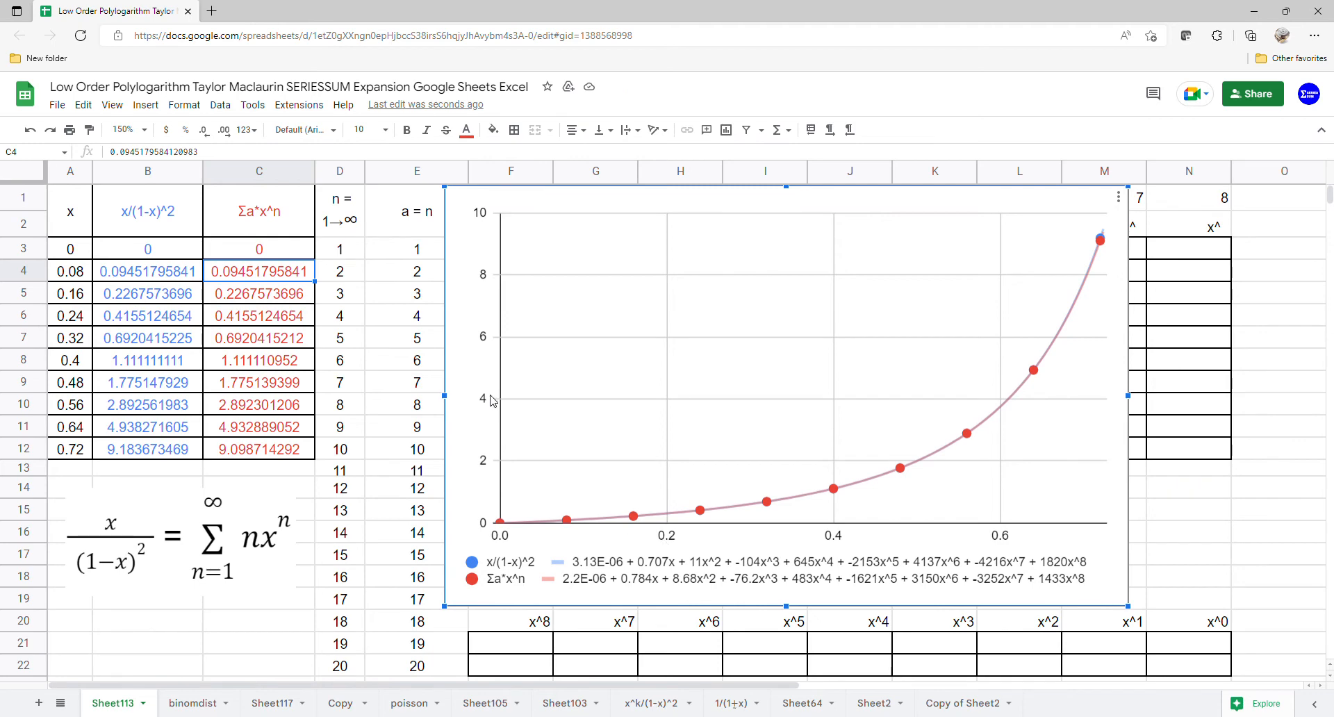
pyautogui.moveTo(458, 392); pyautogui.dragTo(1265, 290)
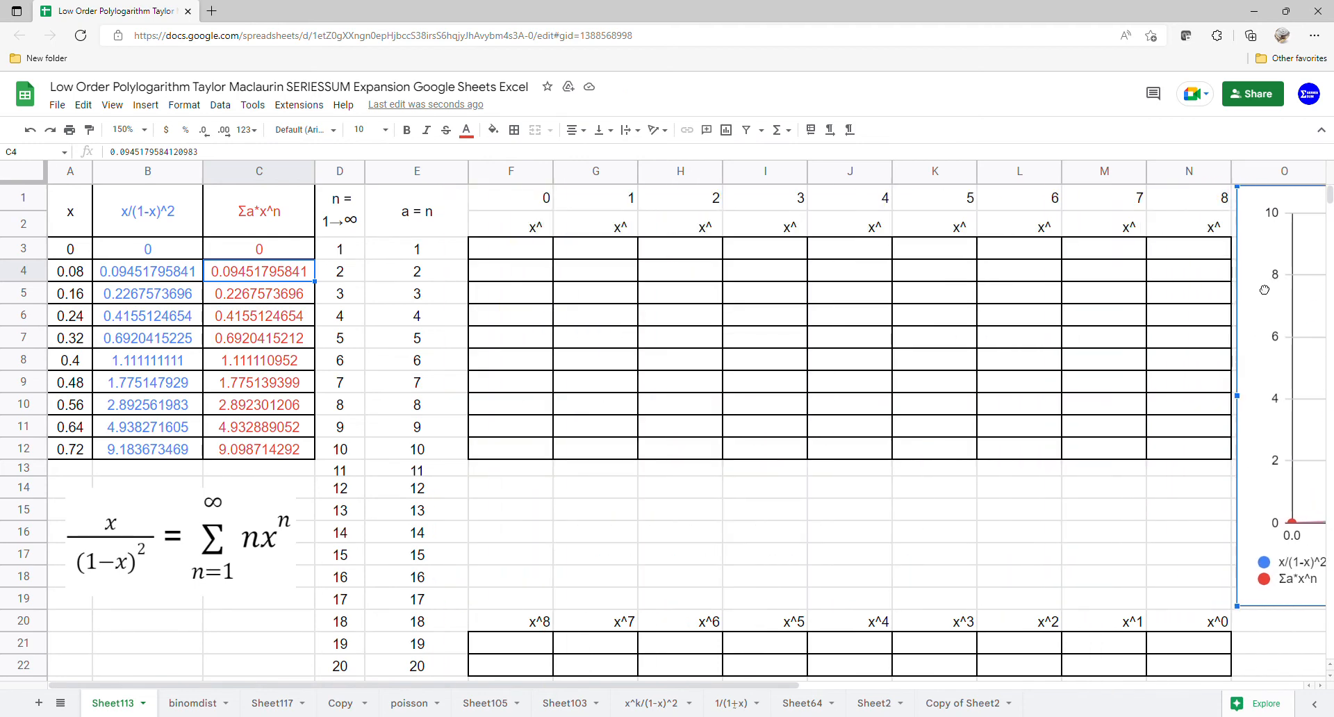
# - Fill the x^ table from F3 with a nested ARRAYFORMULA raising A3:A12 to the exponents 0 to 8 in row 1
pyautogui.click(492, 254)
pyautogui.write('=a')
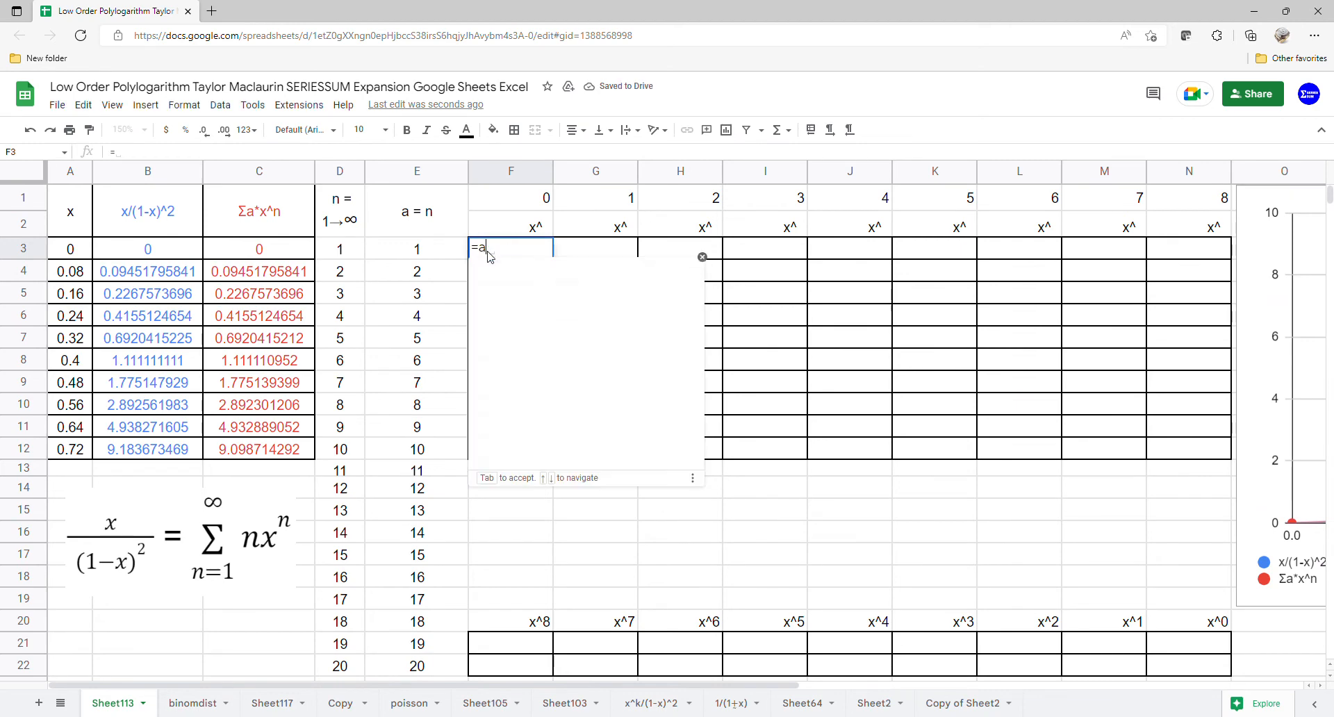
pyautogui.write('rr')
pyautogui.press('Tab')
pyautogui.write('a')
pyautogui.press('Tab')
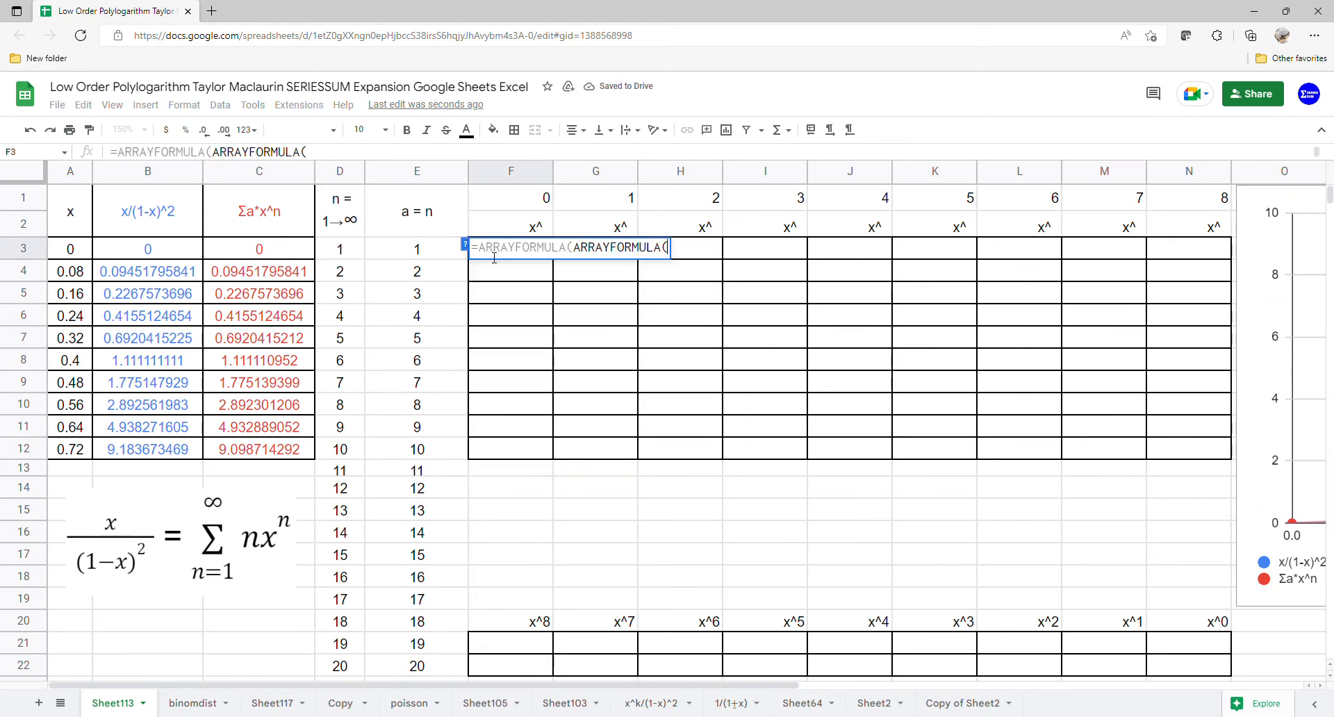
pyautogui.moveTo(78, 251); pyautogui.dragTo(88, 448)
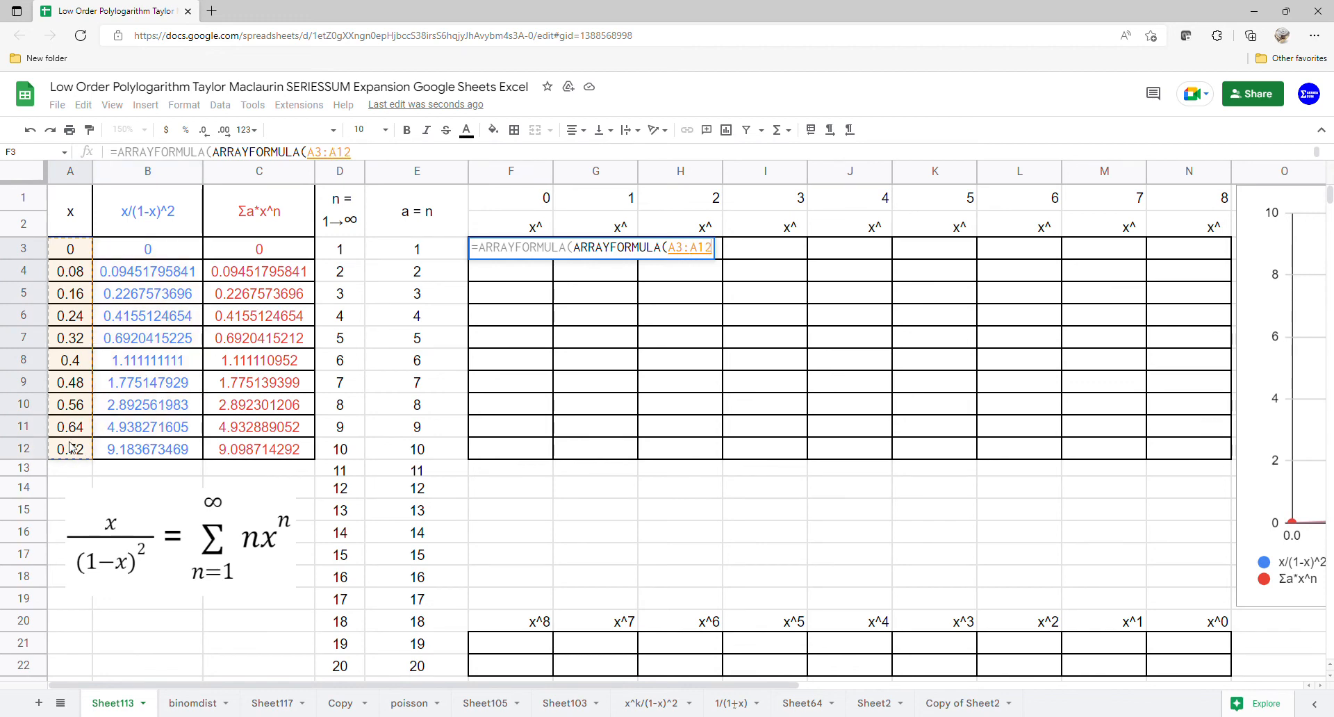
pyautogui.write('^')
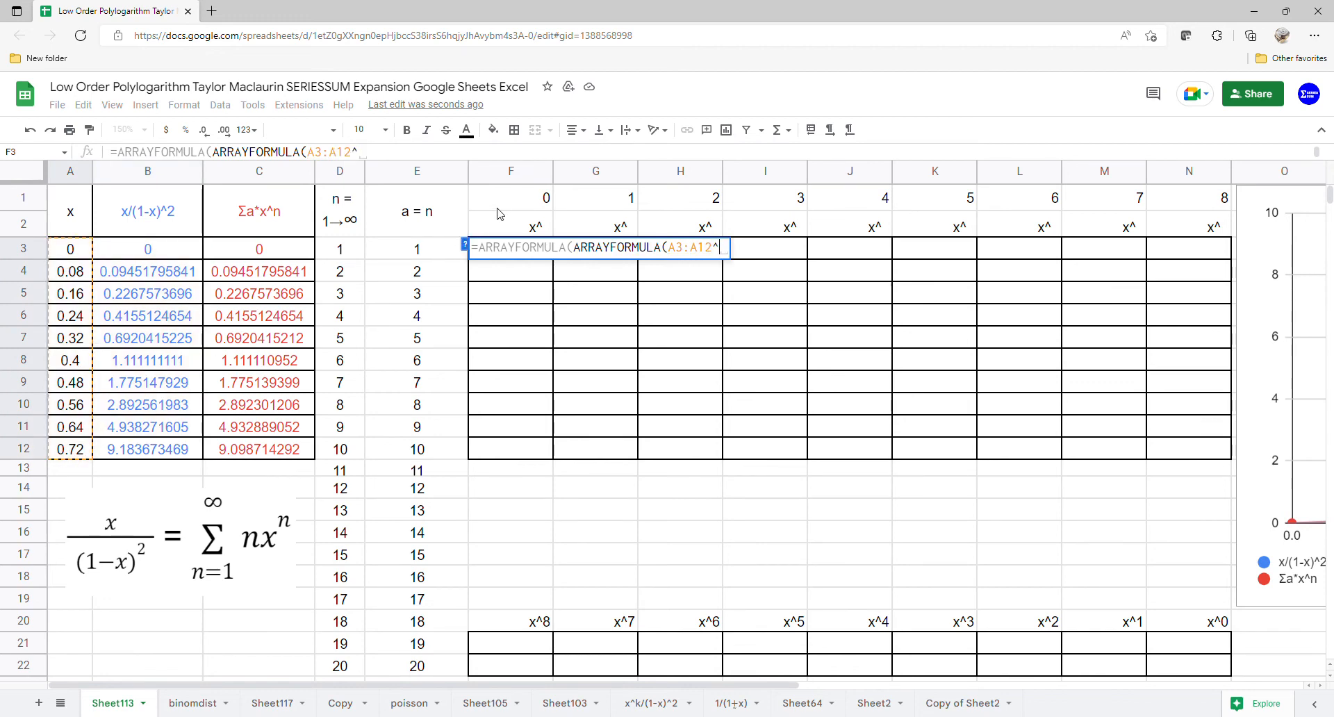
pyautogui.moveTo(498, 205); pyautogui.dragTo(1205, 210)
pyautogui.press('Return')
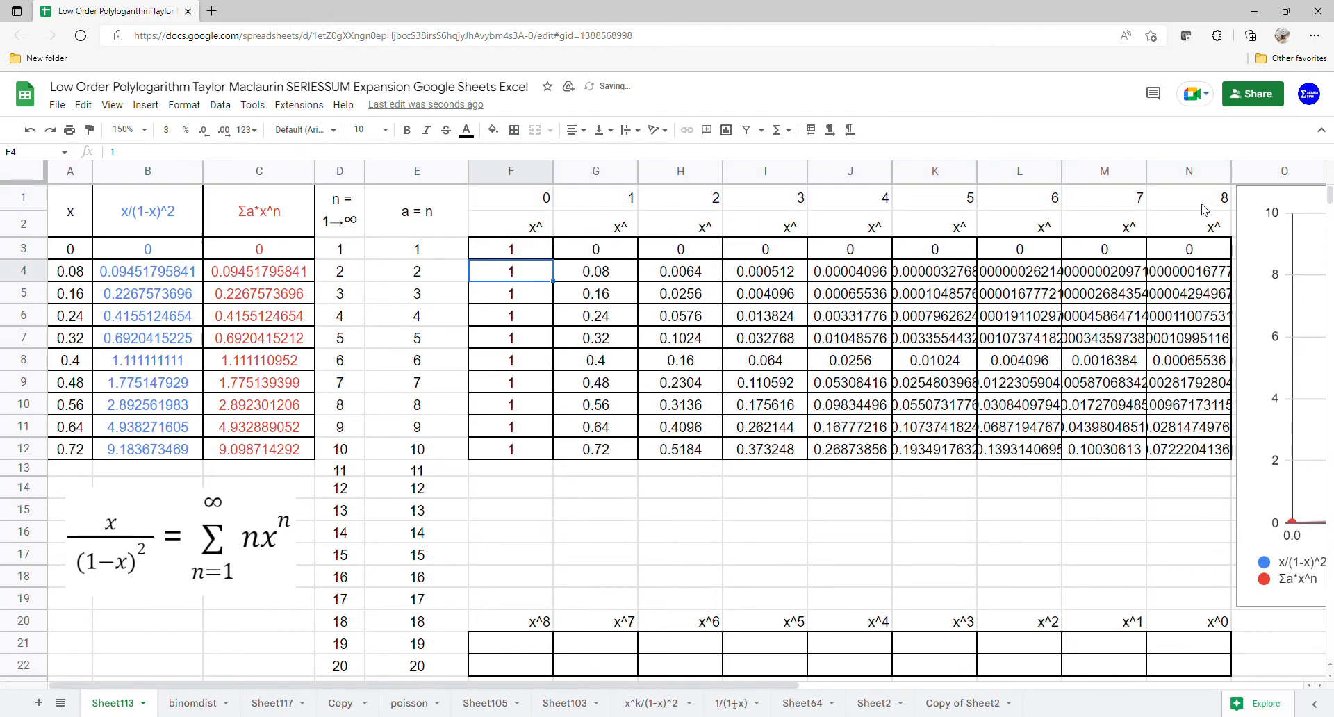
# - Compute the polynomial coefficients of x/(1-x)^2 in F21 with LINEST of B3:B12 against G3:N12
pyautogui.click(492, 643)
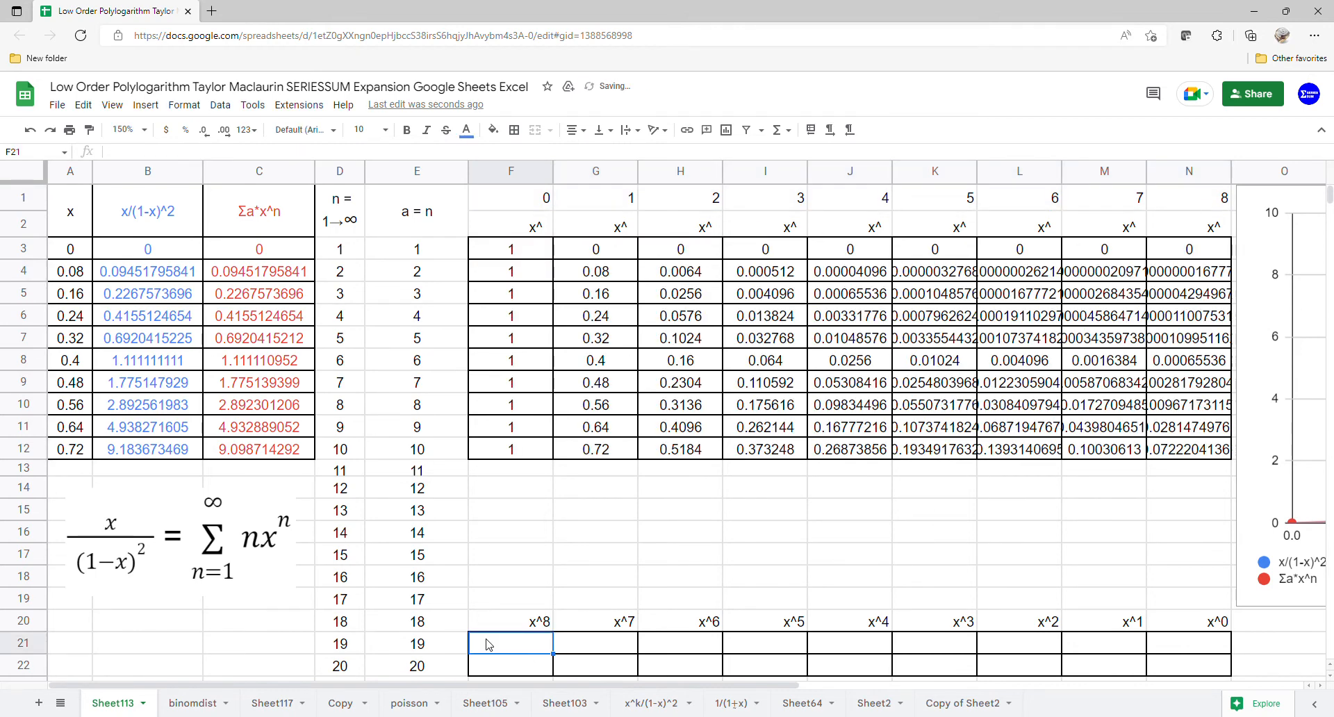
pyautogui.write('=1ine')
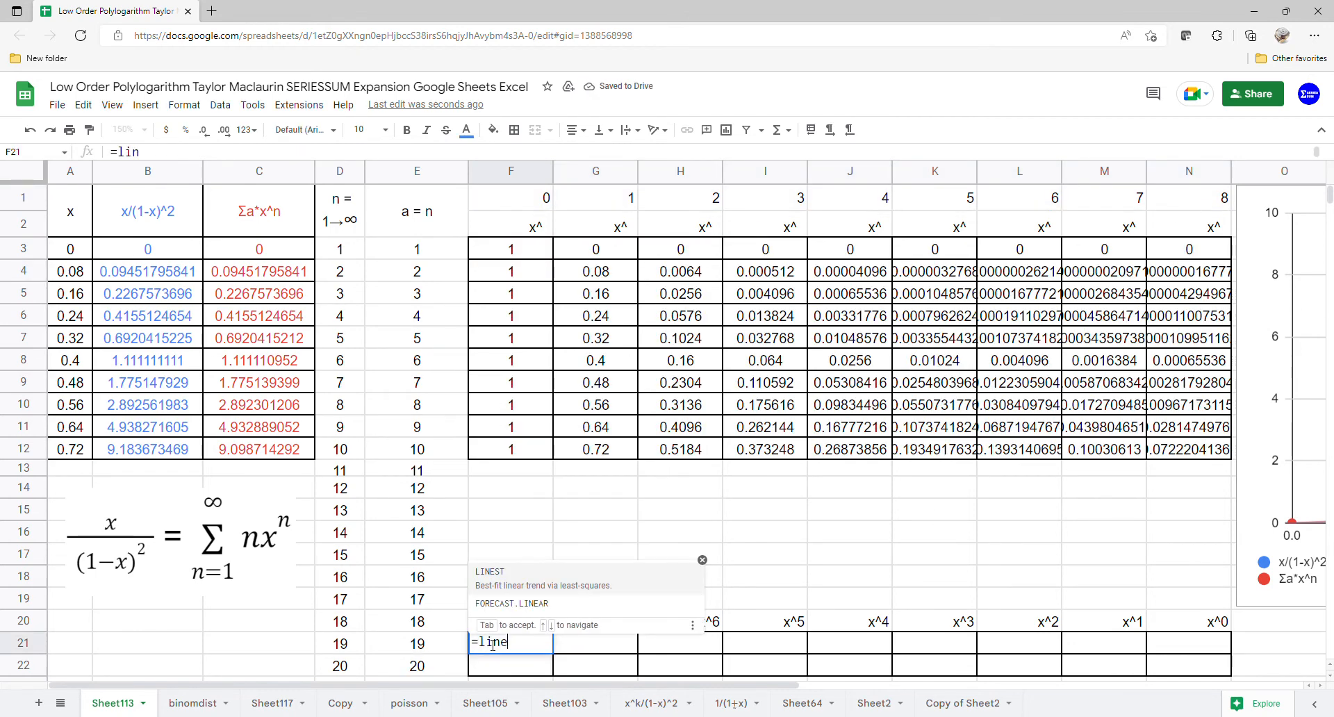
pyautogui.write('st(')
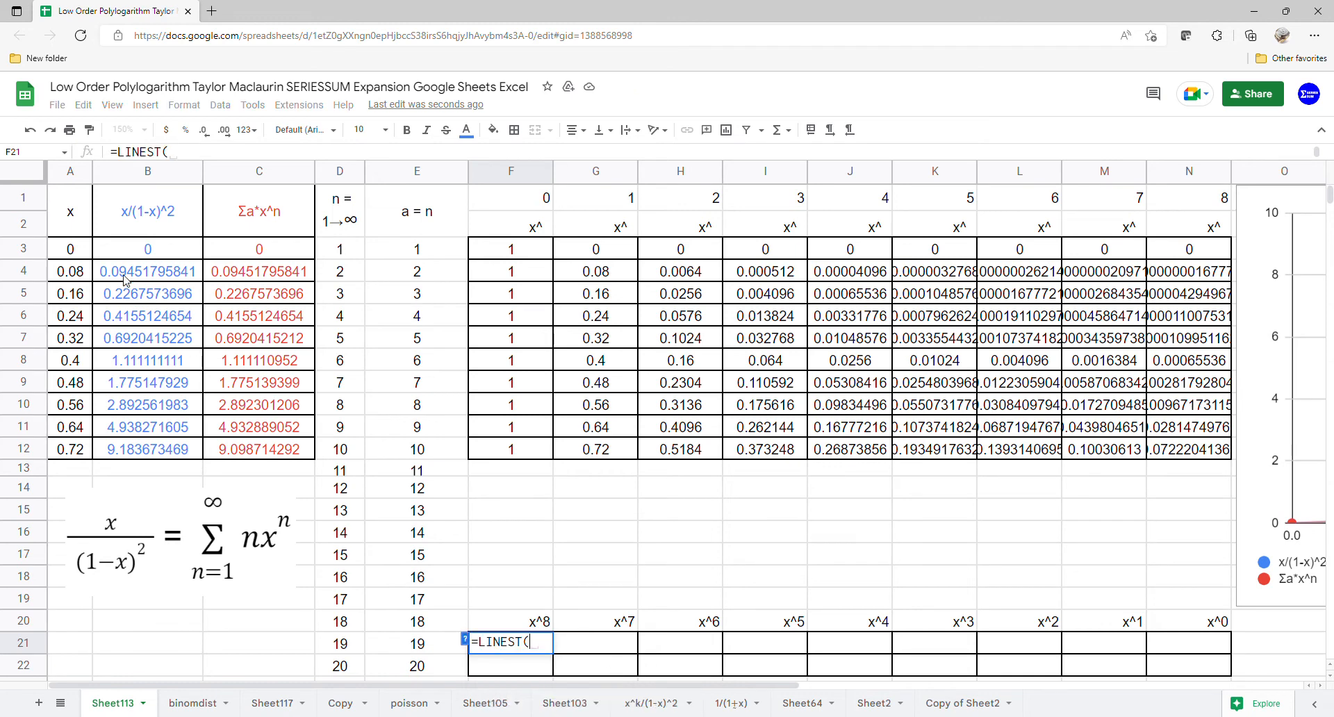
pyautogui.moveTo(132, 250); pyautogui.dragTo(136, 446)
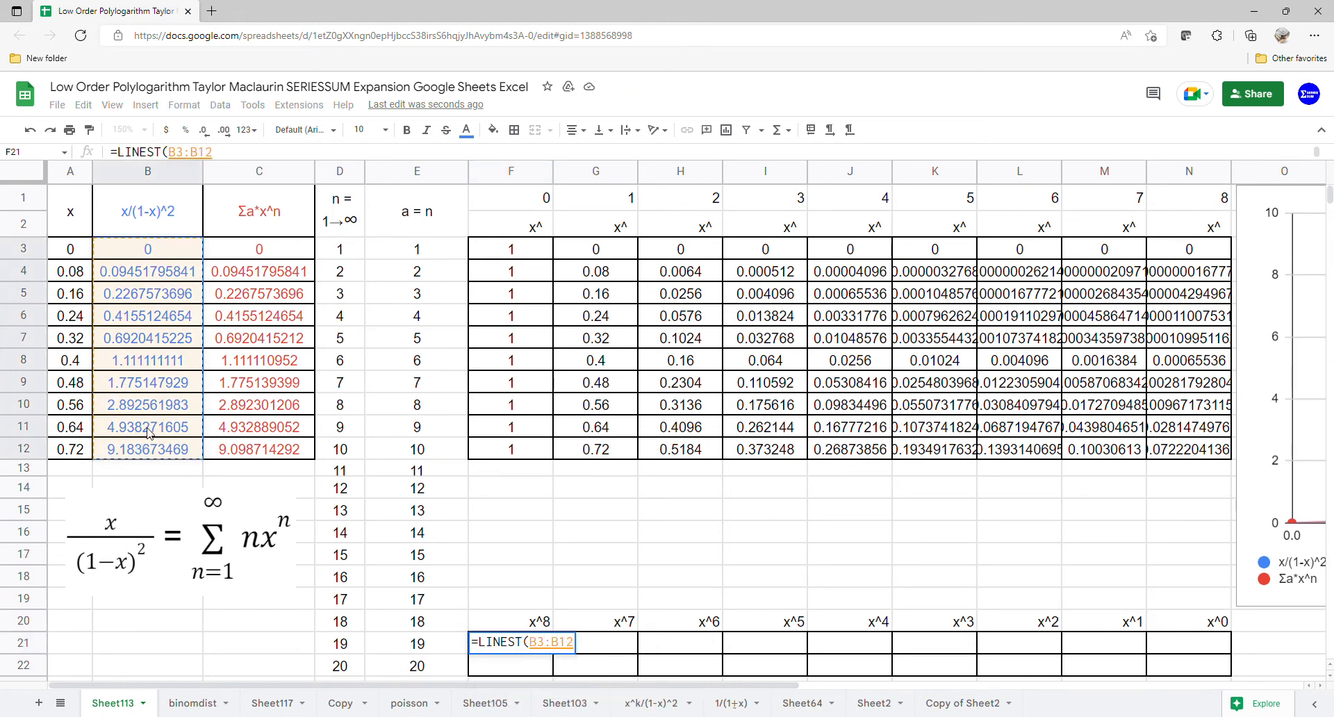
pyautogui.write(',')
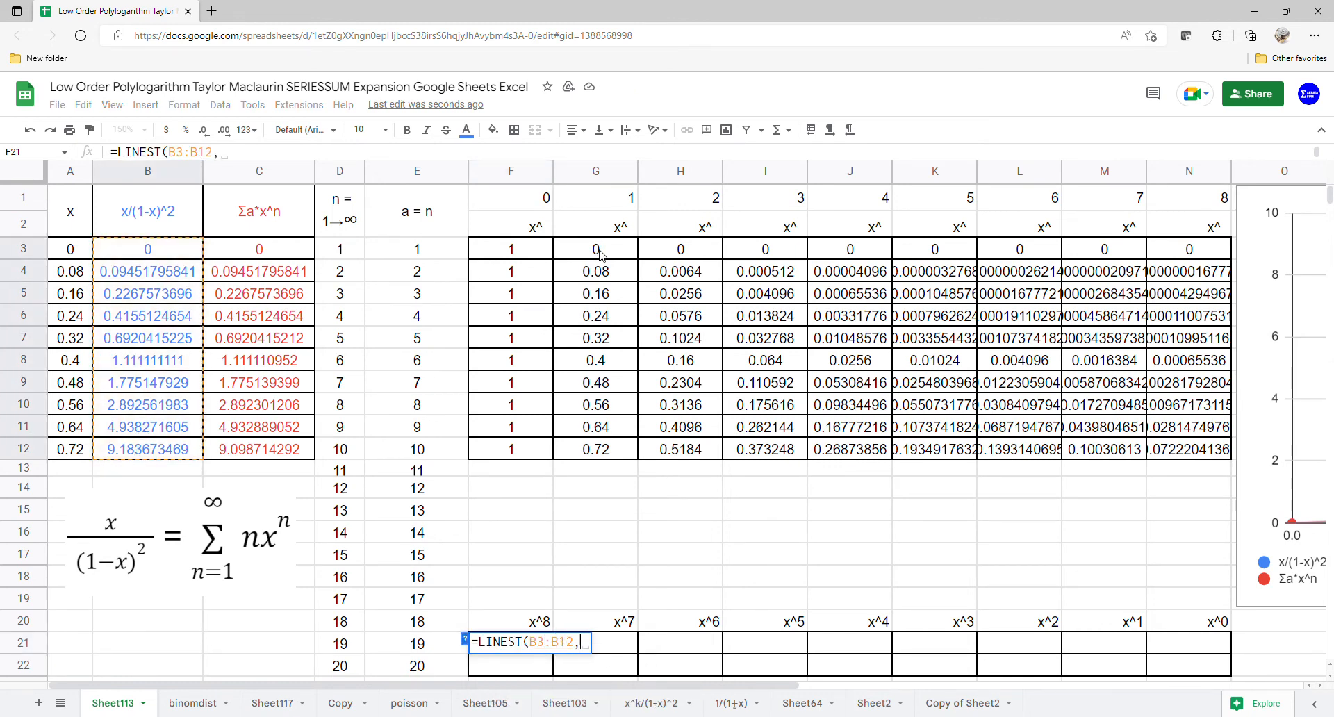
pyautogui.moveTo(599, 253); pyautogui.dragTo(1162, 450)
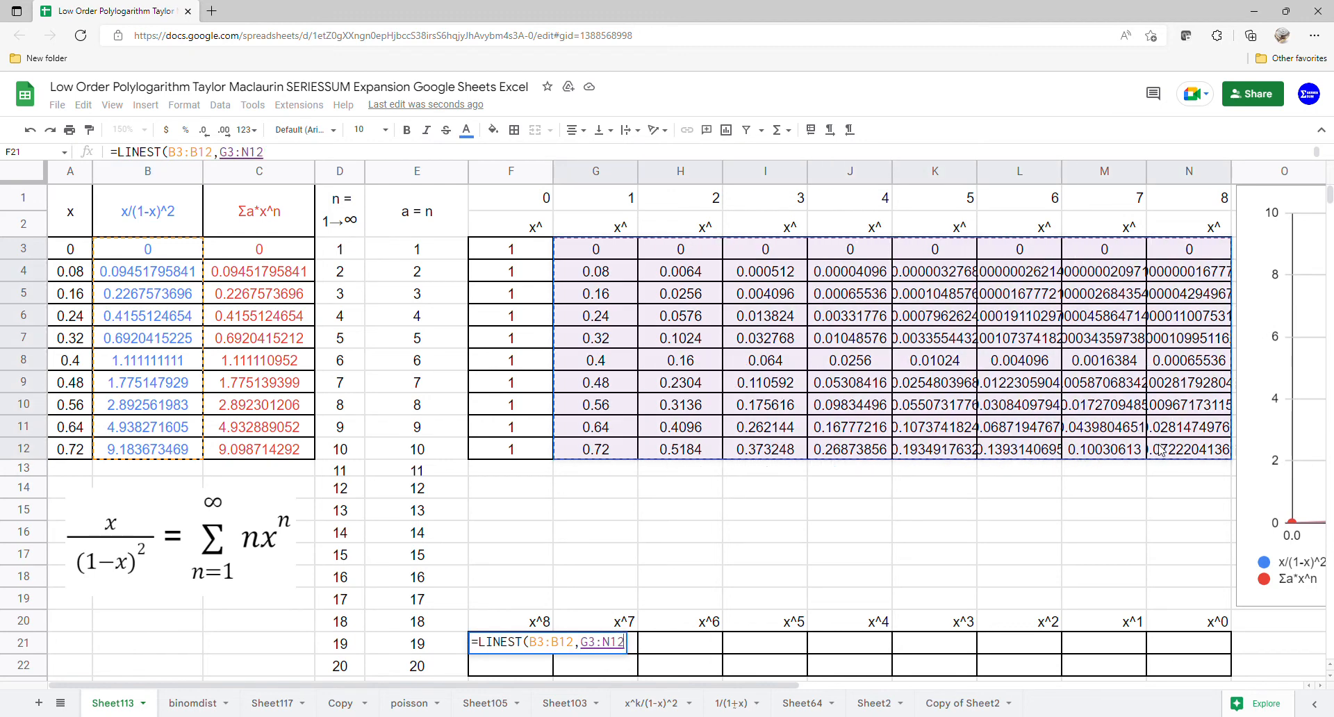
pyautogui.press('Return')
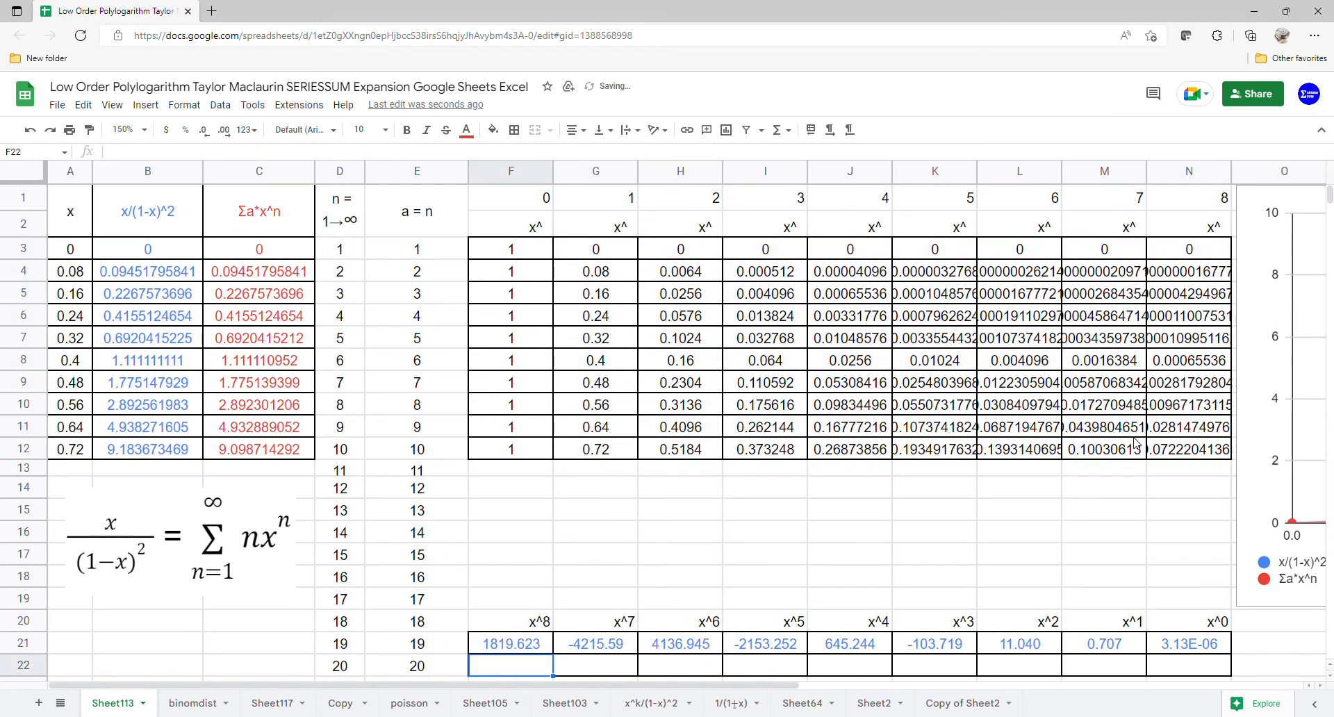
# - Compute the polynomial coefficients of the series sum in F22 with LINEST of C3:C12 against G3:N12
pyautogui.write('=lin')
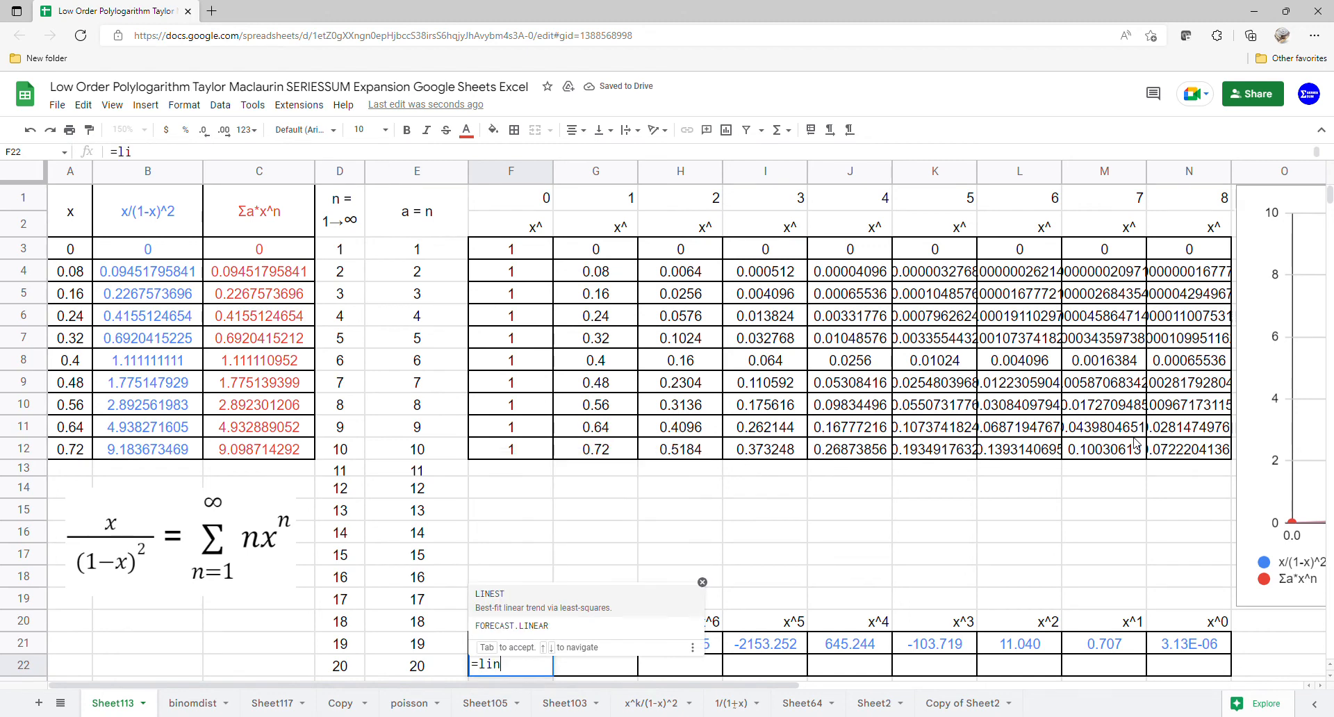
pyautogui.write('e')
pyautogui.press('Tab')
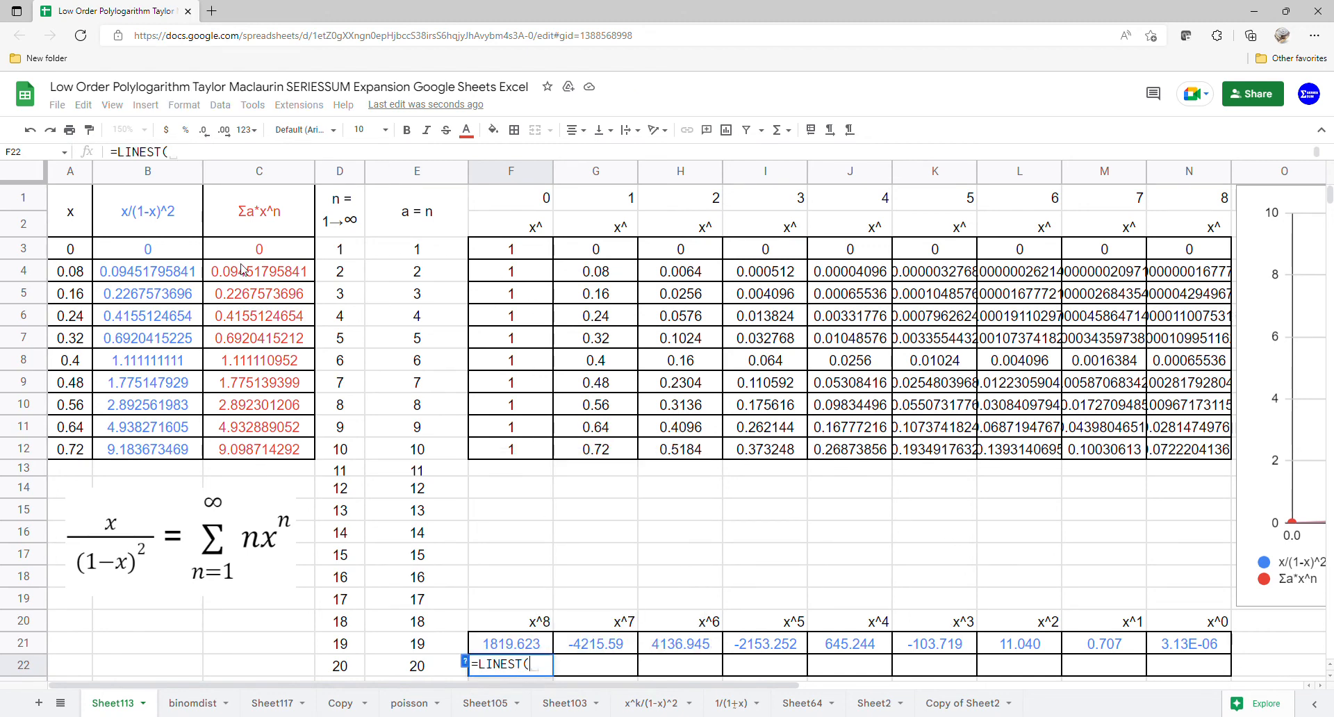
pyautogui.moveTo(244, 251); pyautogui.dragTo(242, 444)
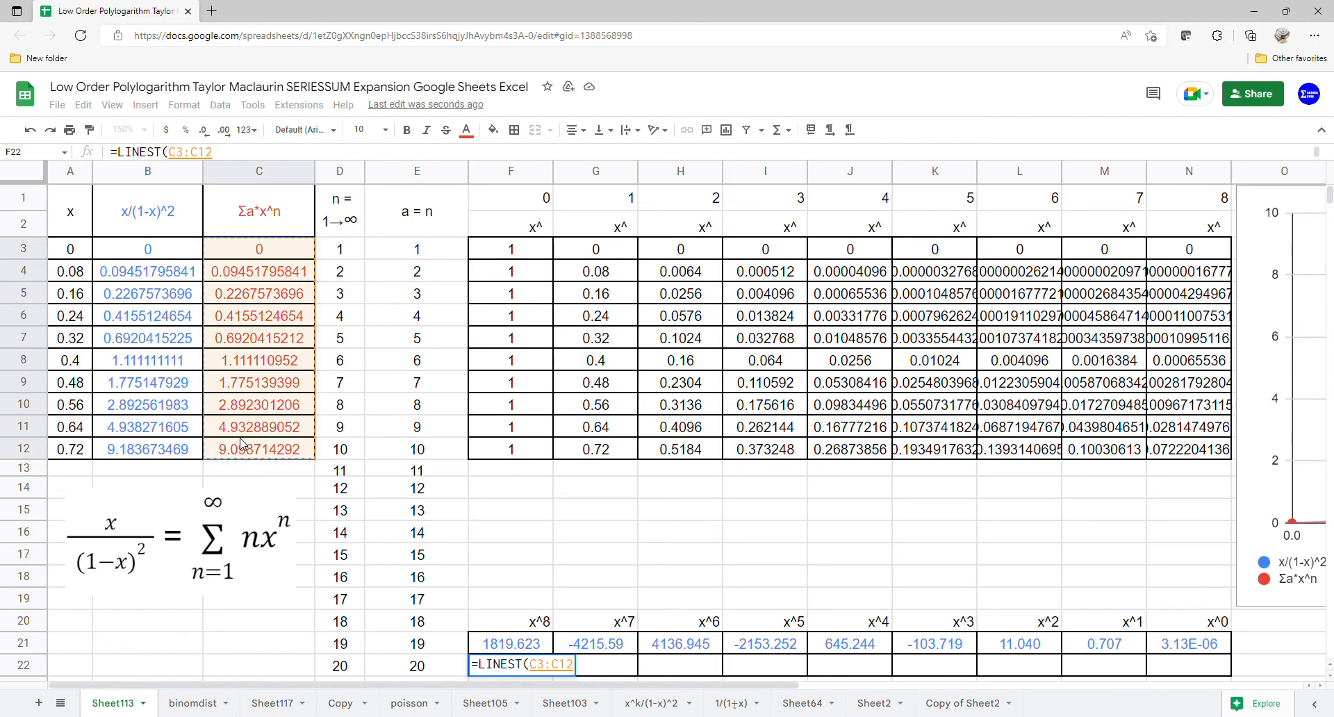
pyautogui.write(',')
pyautogui.moveTo(596, 254); pyautogui.dragTo(1199, 455)
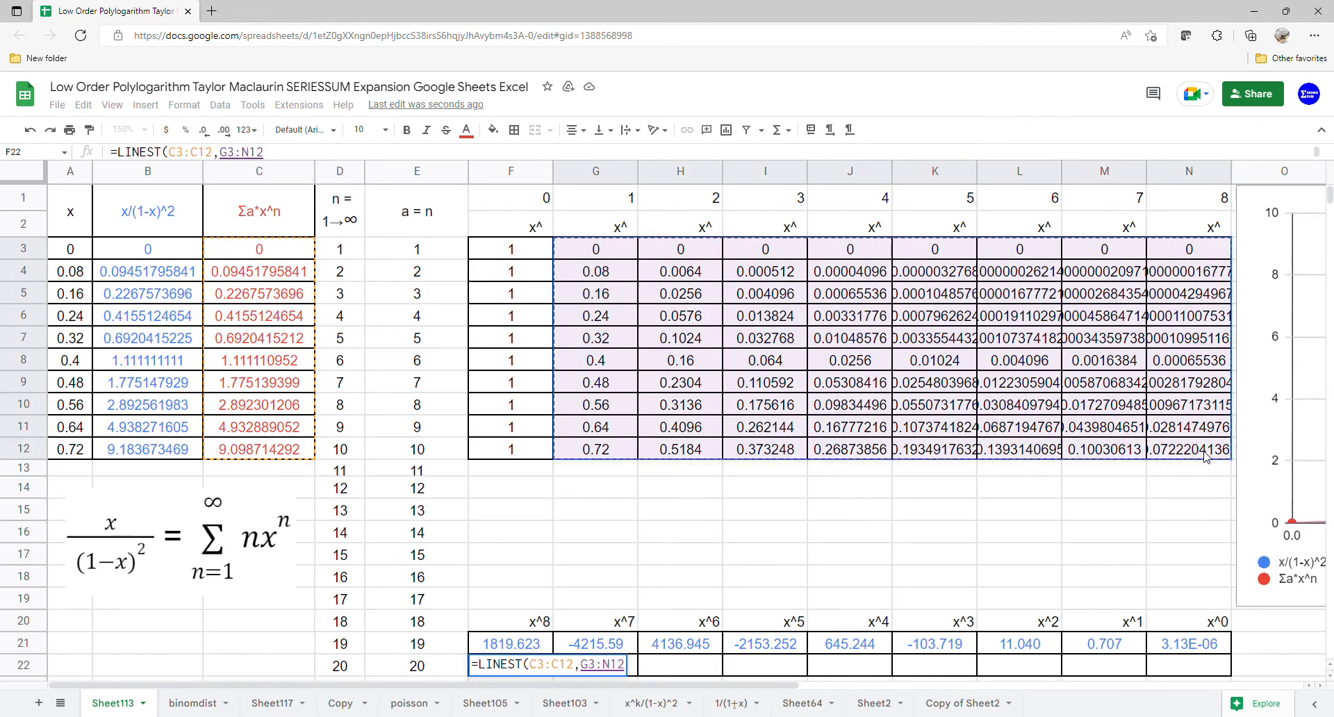
pyautogui.press('Return')
# - Place the chart just above the LINEST coefficient rows and select the x^0 cells N20:N22 to compare with the trendline equations
pyautogui.moveTo(1270, 425); pyautogui.dragTo(522, 413)
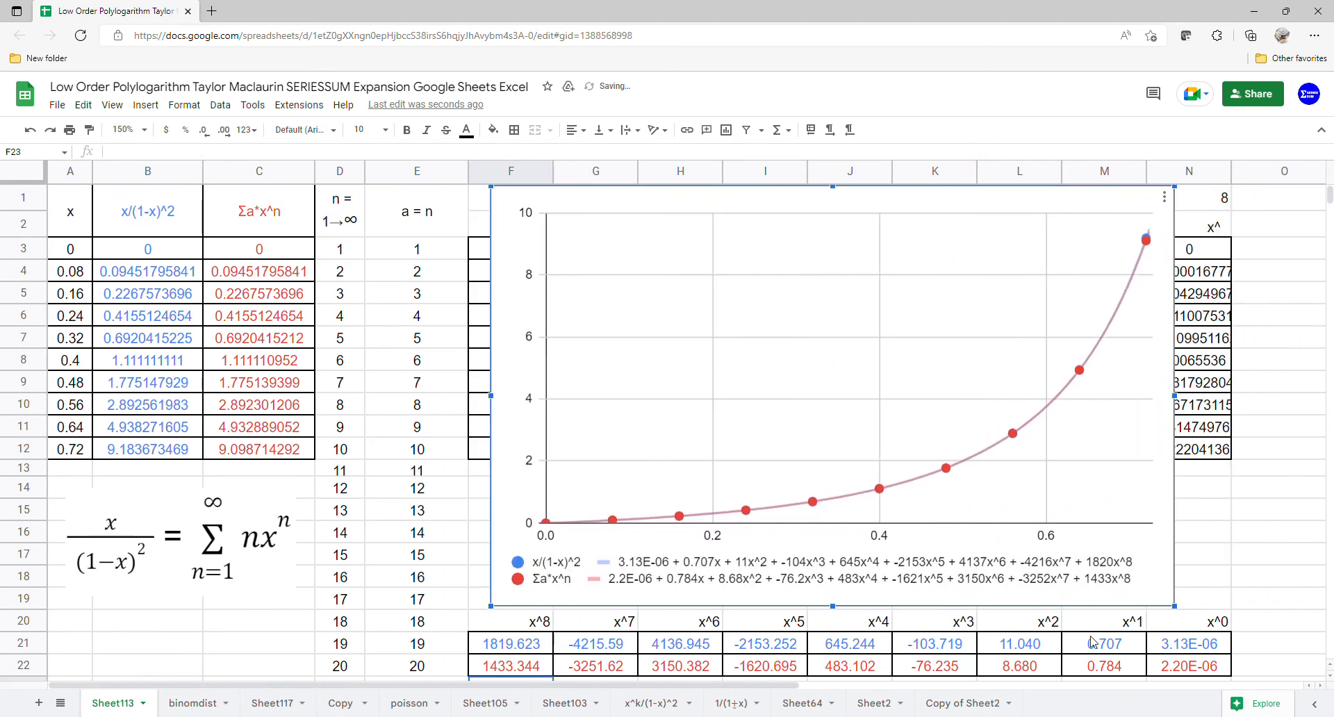
pyautogui.moveTo(1190, 629); pyautogui.dragTo(1194, 673)
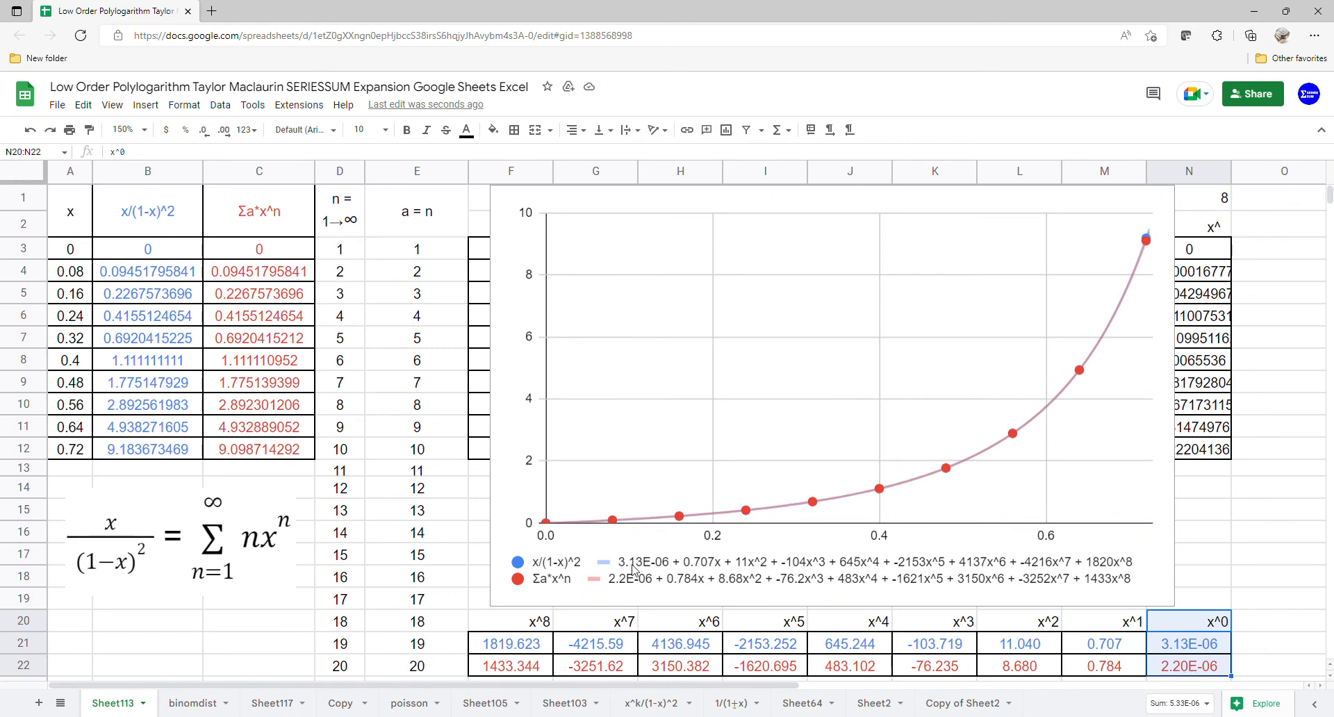
# - Compare the LINEST coefficients from x^1 to x^8 in rows 21 and 22, one power at a time, with the chart's trendline equations
pyautogui.moveTo(1093, 641); pyautogui.dragTo(1095, 669)
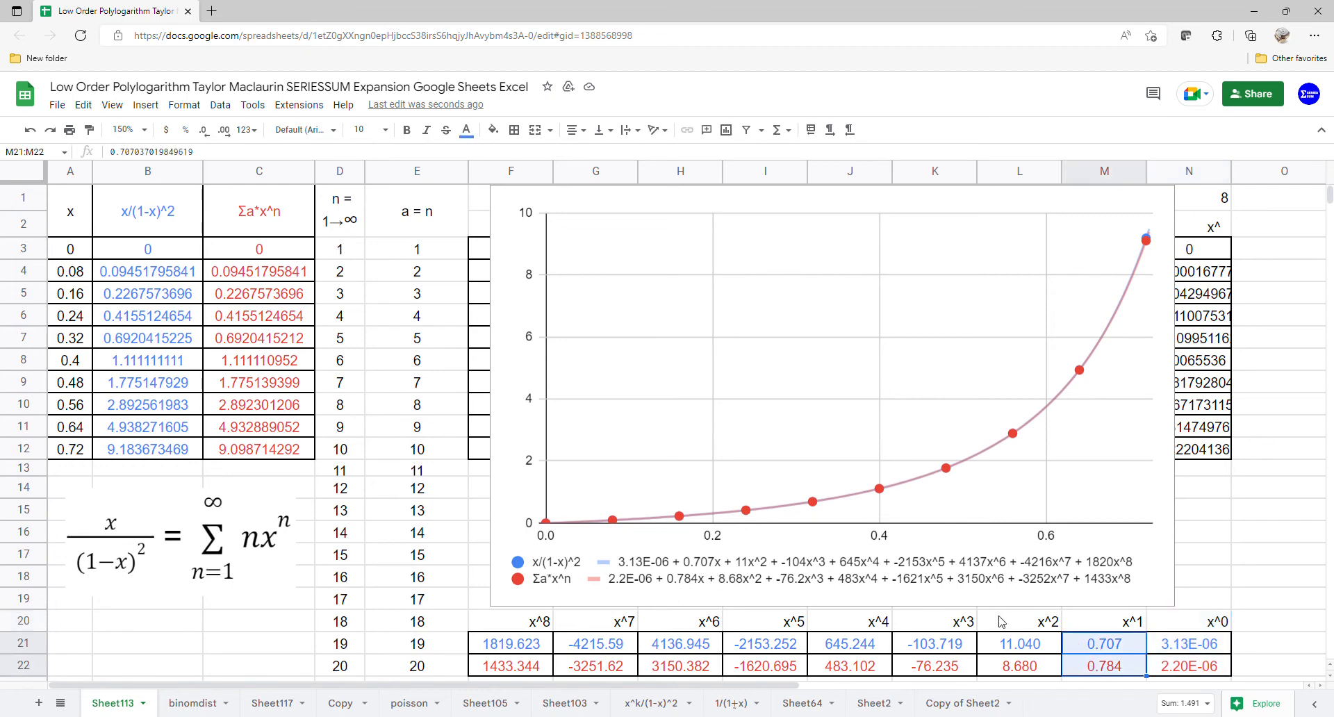
pyautogui.moveTo(1030, 630); pyautogui.dragTo(1029, 669)
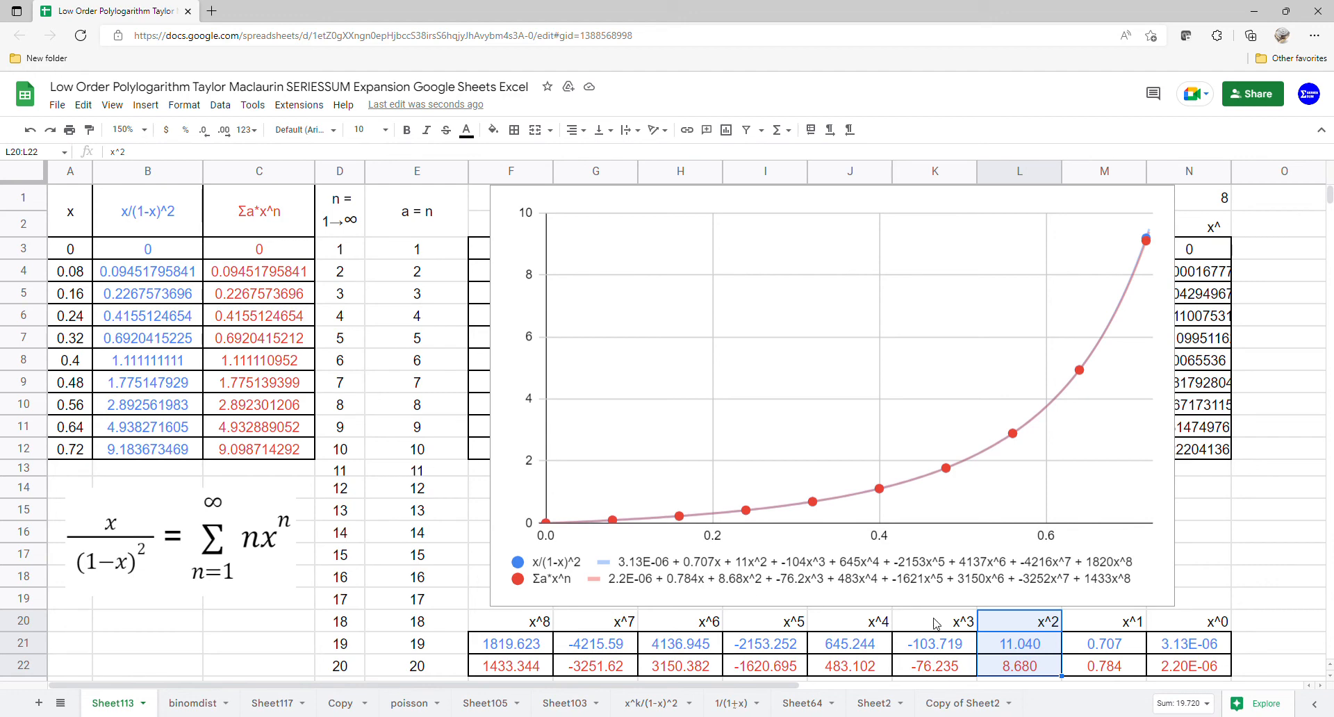
pyautogui.moveTo(921, 629); pyautogui.dragTo(926, 667)
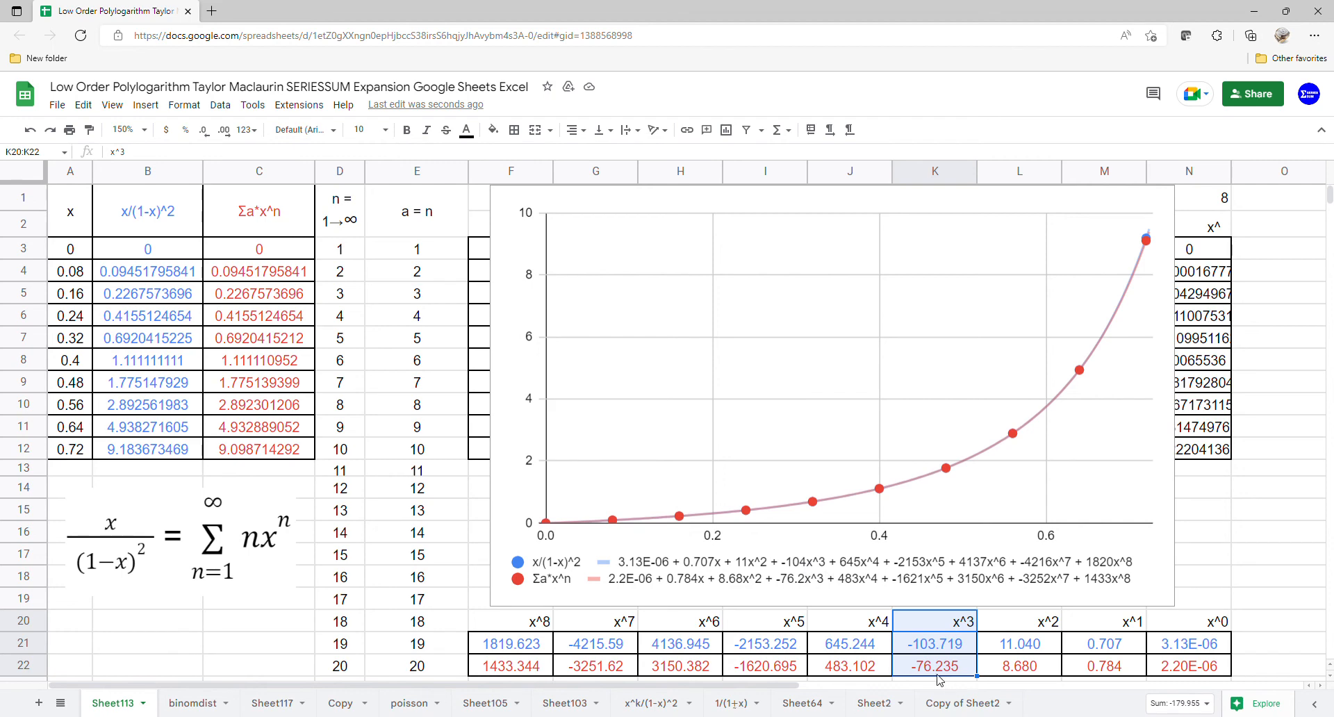
pyautogui.moveTo(855, 627); pyautogui.dragTo(858, 671)
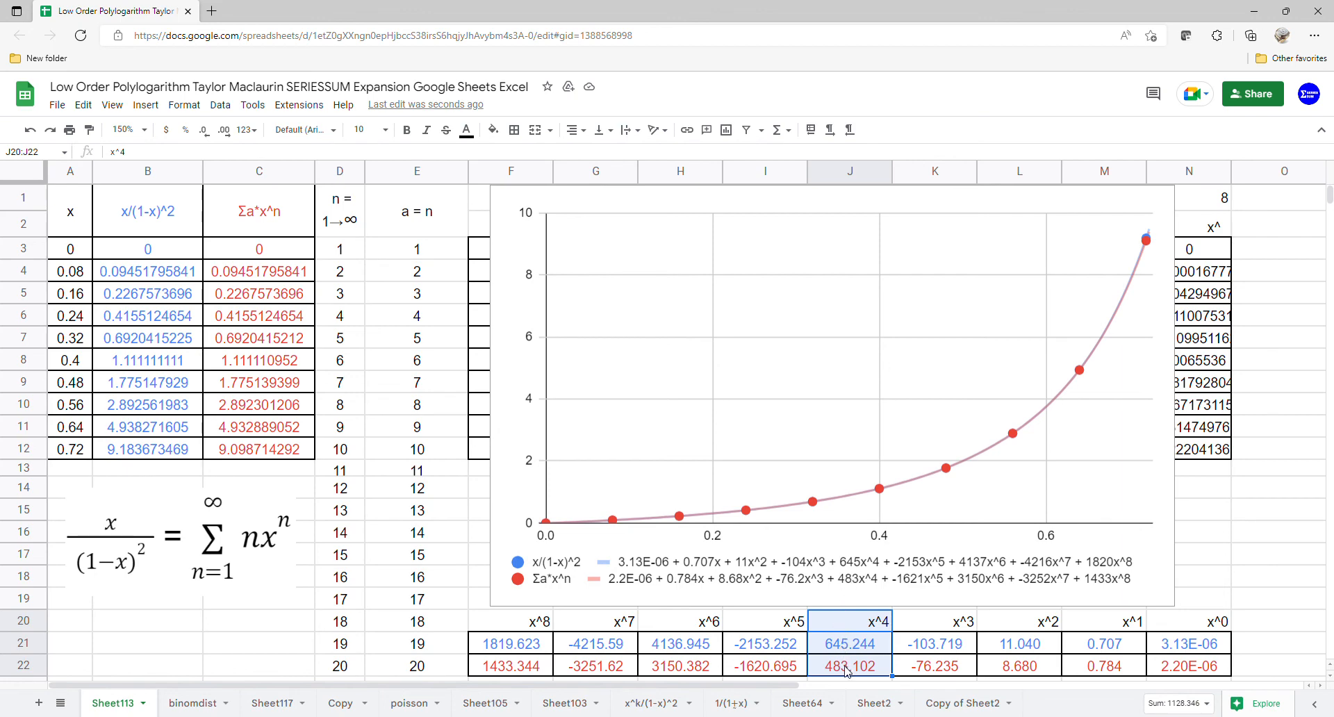
pyautogui.moveTo(772, 627); pyautogui.dragTo(773, 667)
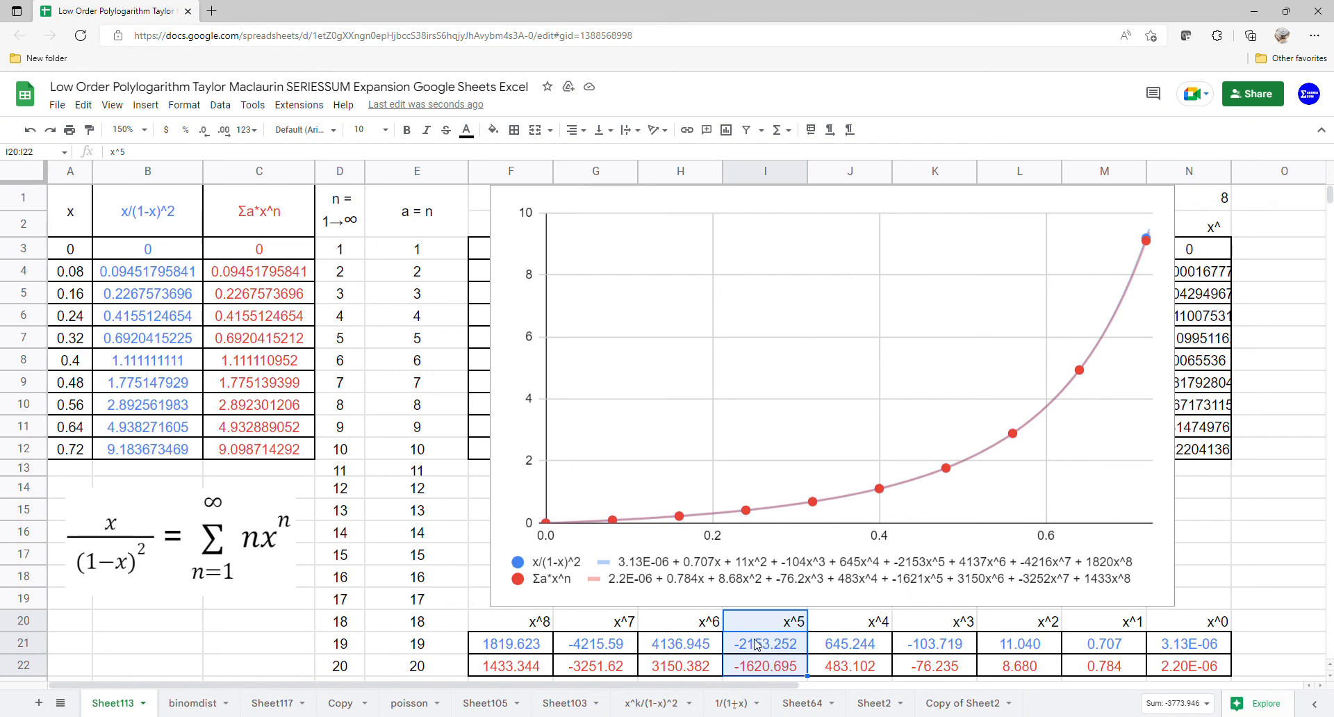
pyautogui.moveTo(703, 650); pyautogui.dragTo(705, 684)
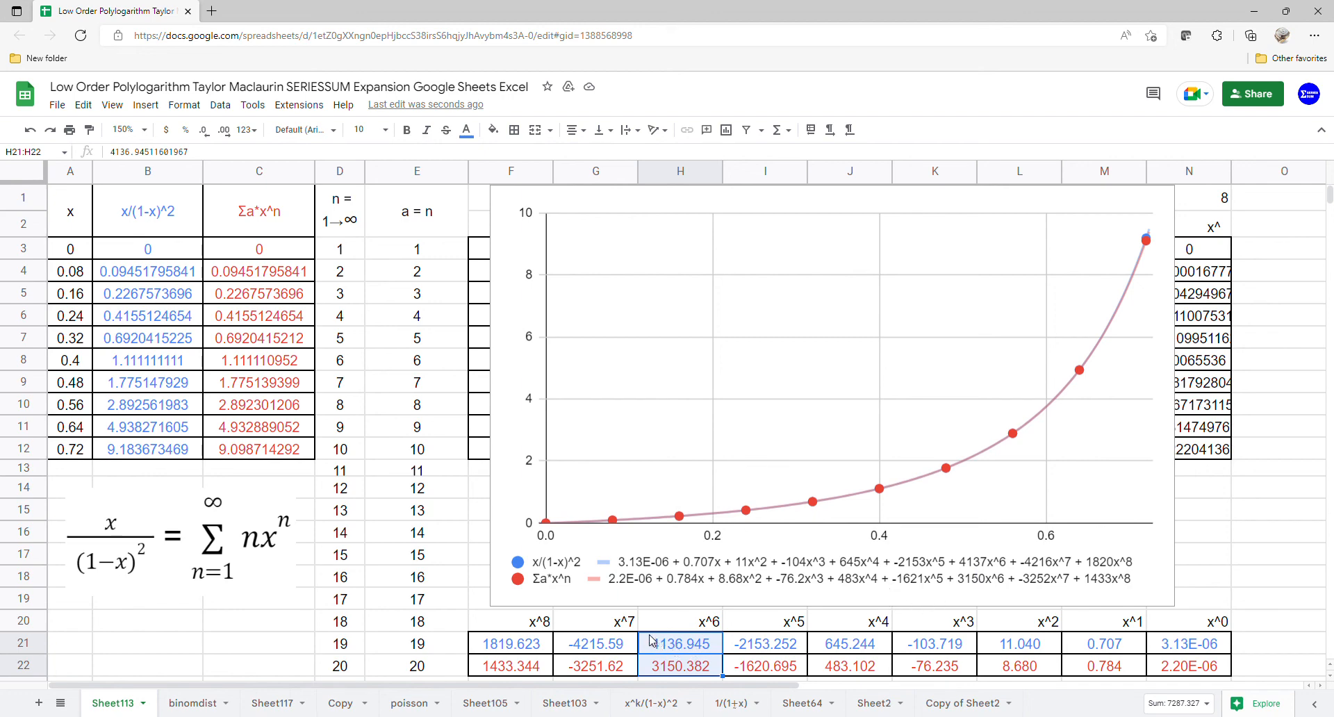
pyautogui.moveTo(634, 641); pyautogui.dragTo(628, 672)
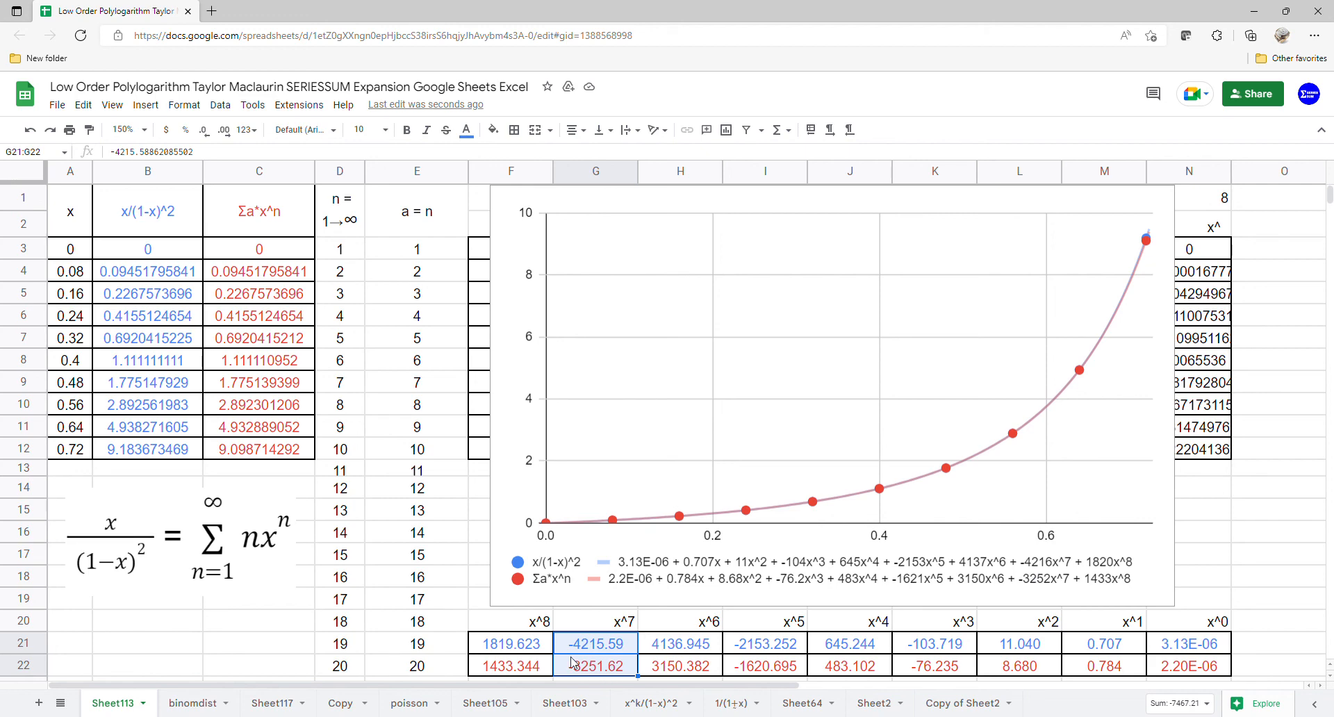
pyautogui.moveTo(544, 623); pyautogui.dragTo(541, 666)
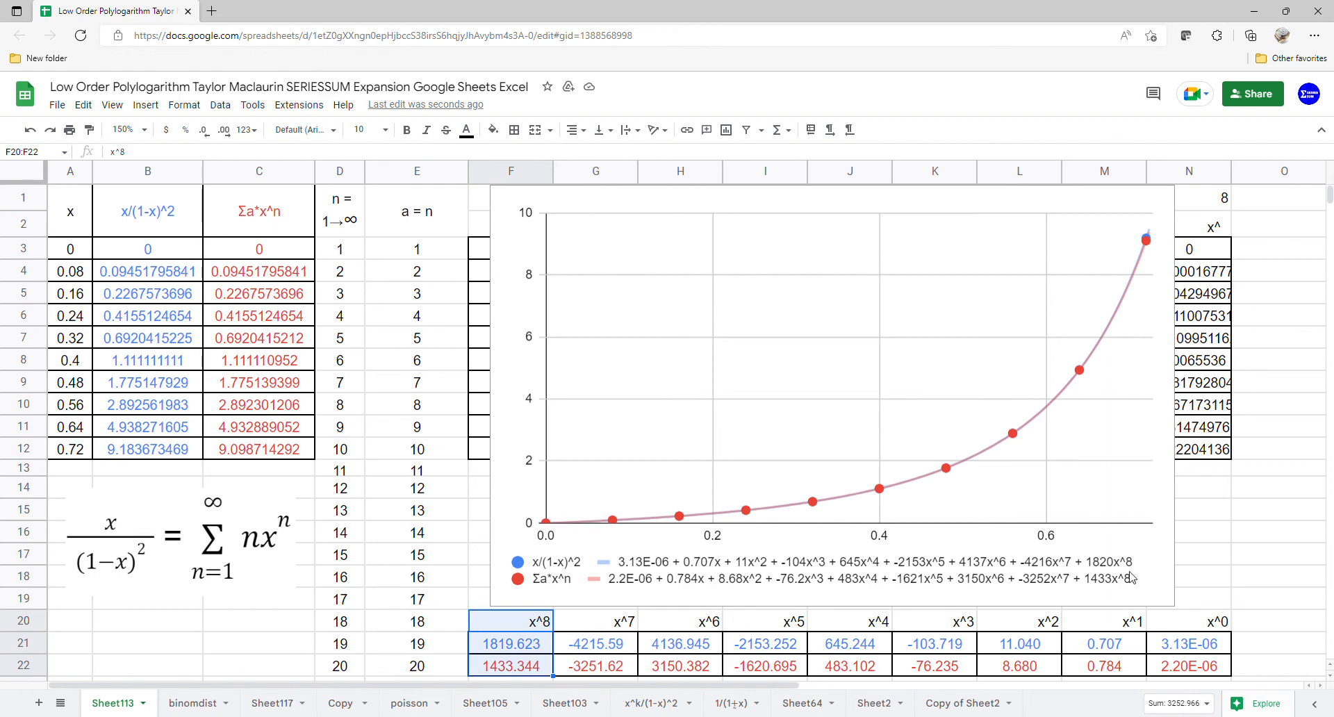